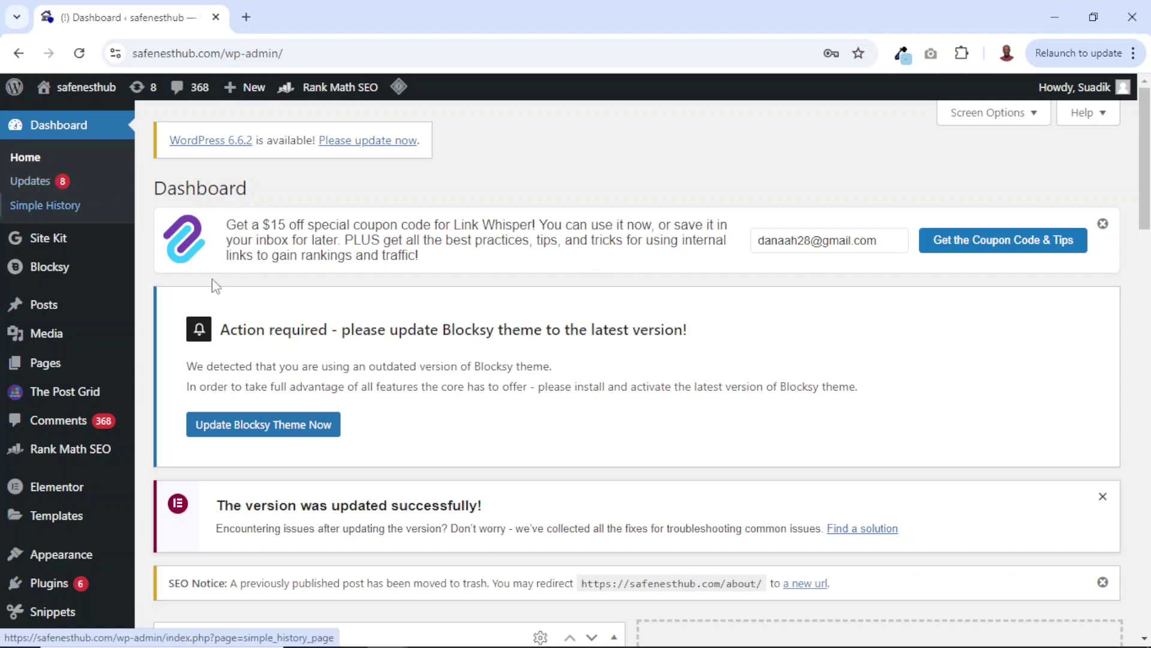
- Open Dashboard > Updates and highlight the installed WordPress version 6.5.5
mouse_move(66, 564)
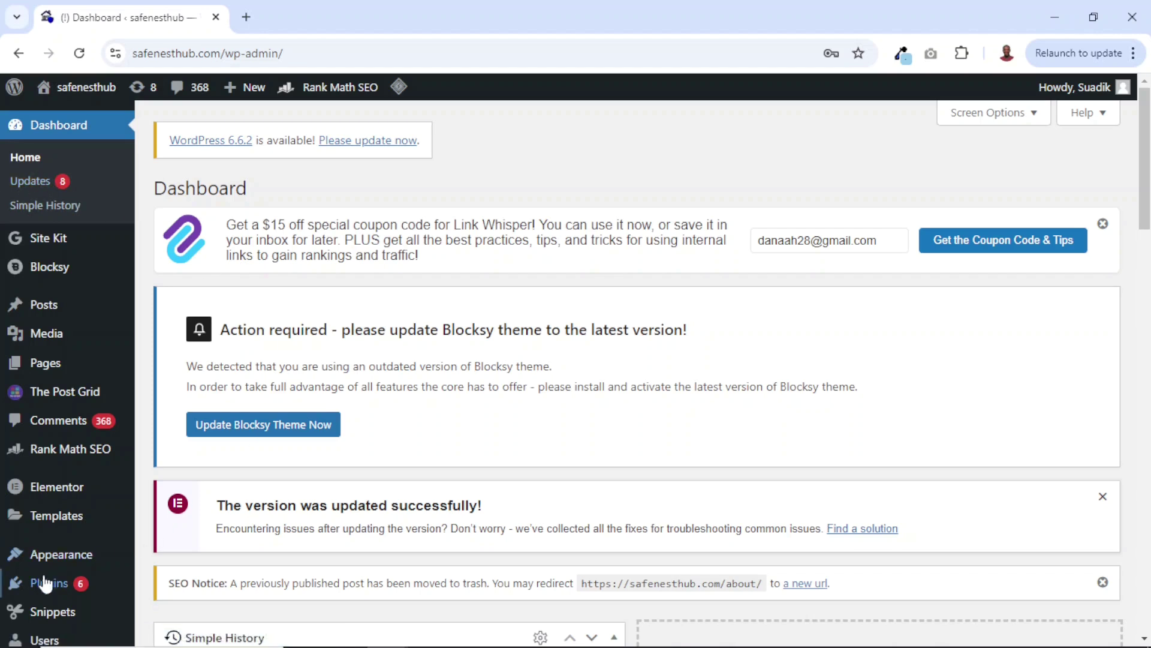
mouse_move(50, 585)
left_click(26, 183)
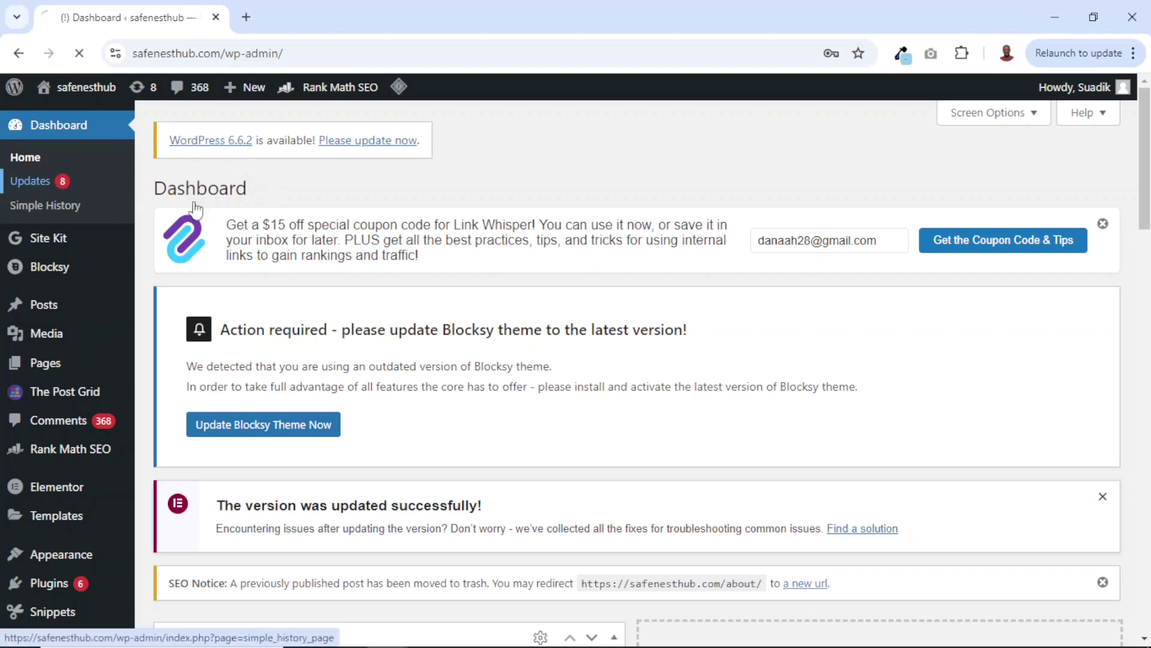
scroll(366, 275, "down", 8)
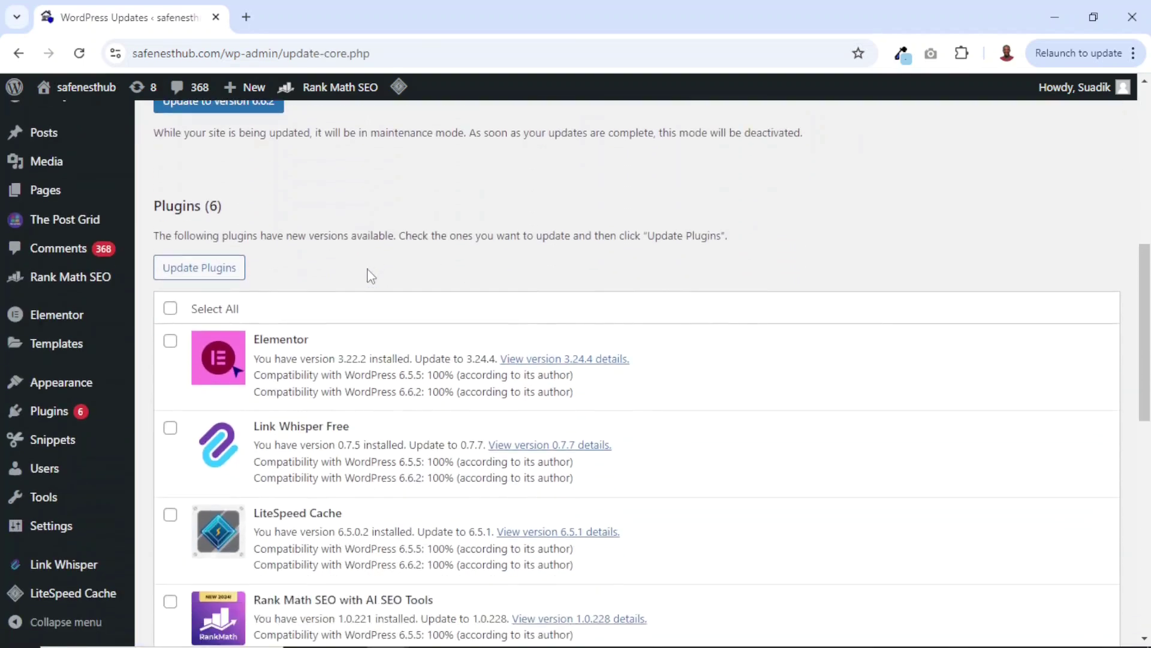
scroll(375, 275, "up", 5)
scroll(381, 275, "down", 3)
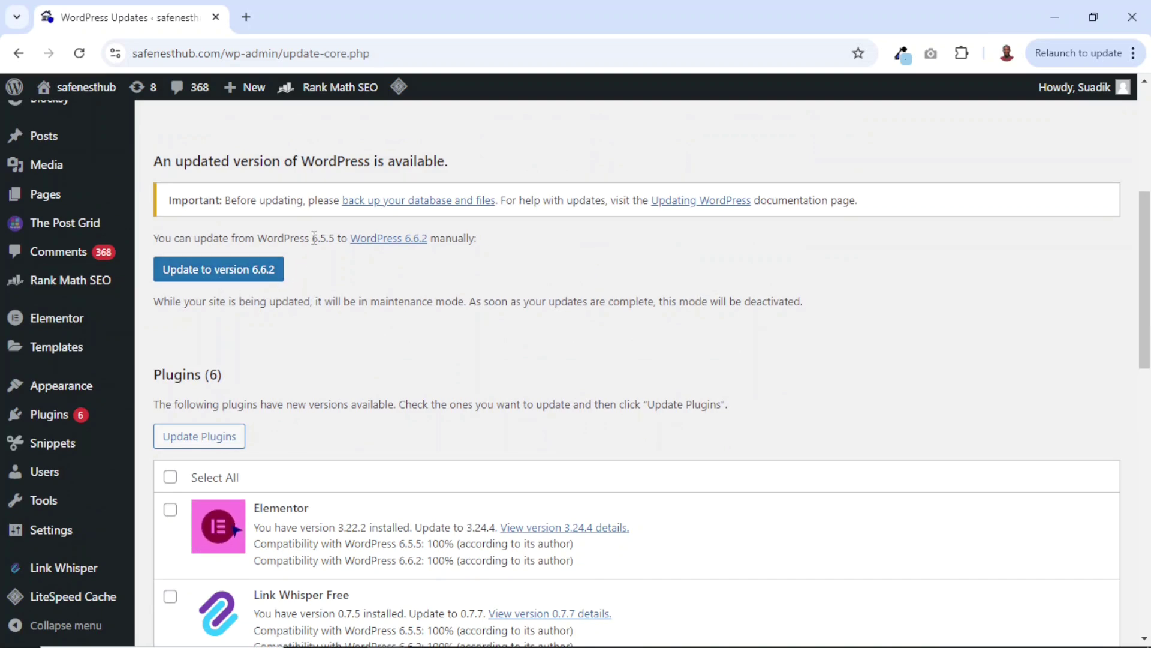
left_click_drag(314, 238, 336, 242)
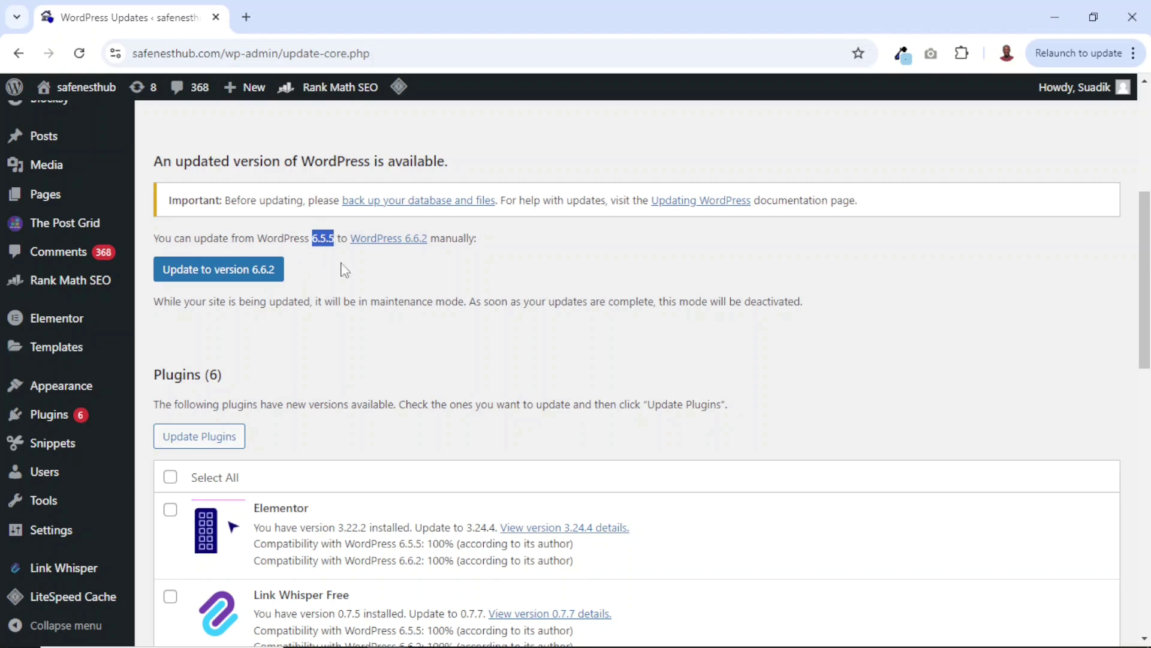
- Look over the pending plugin and theme updates, then start the core update to 6.6.2
scroll(311, 326, "down", 3)
scroll(314, 360, "down", 2)
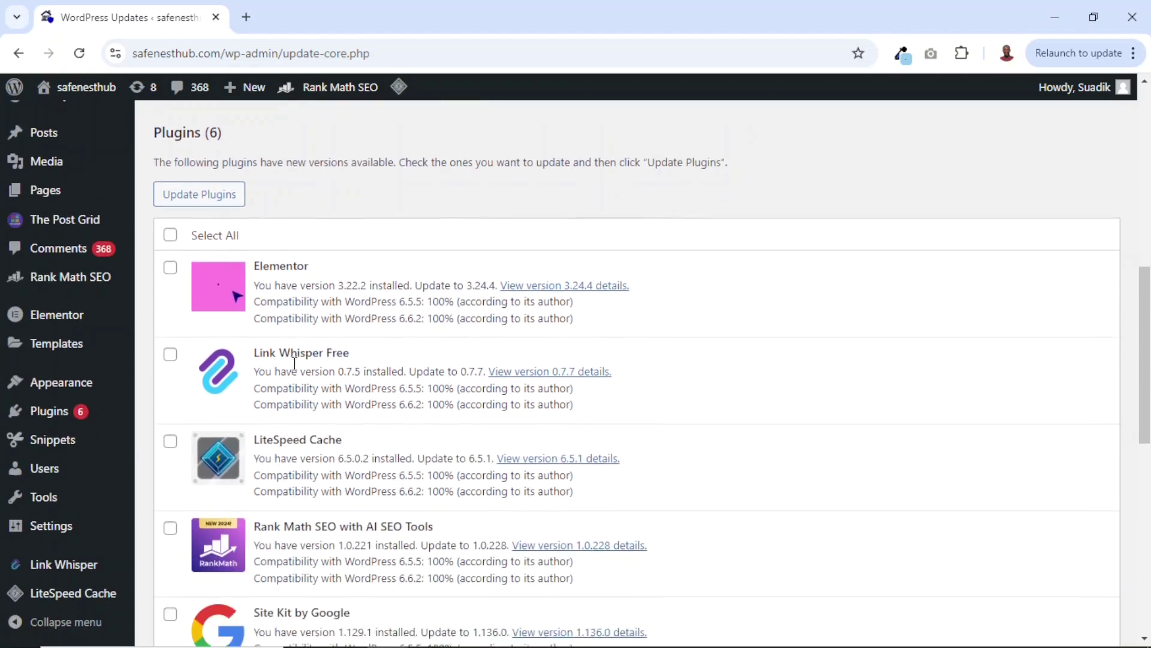
scroll(350, 424, "down", 10)
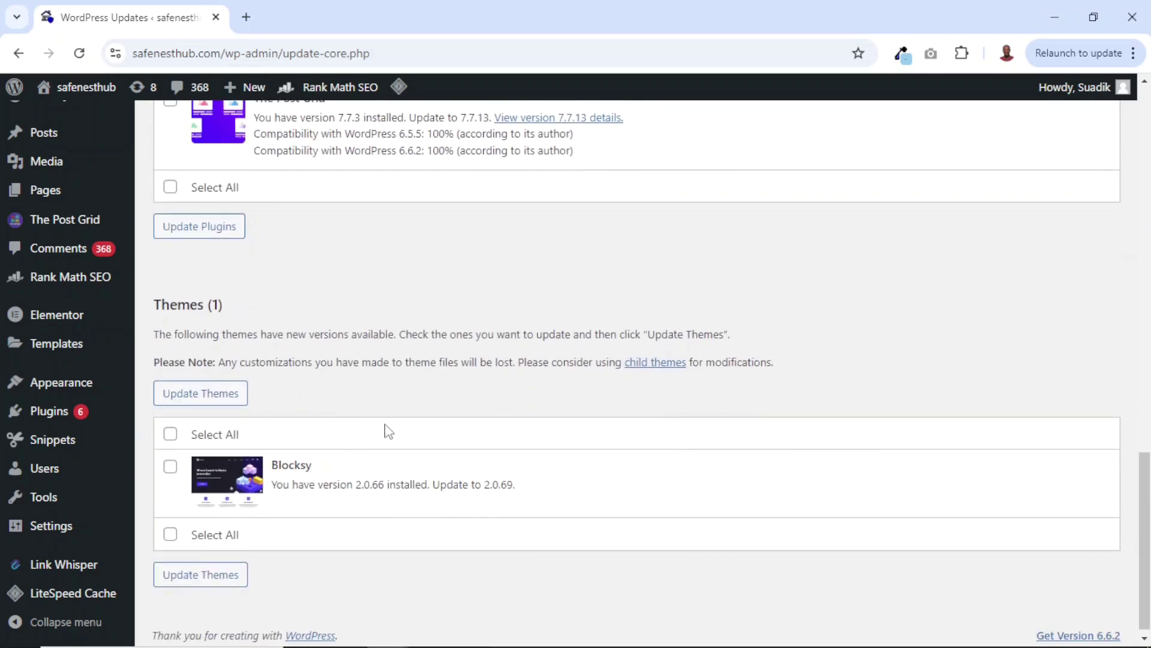
scroll(385, 430, "up", 12)
scroll(376, 493, "up", 3)
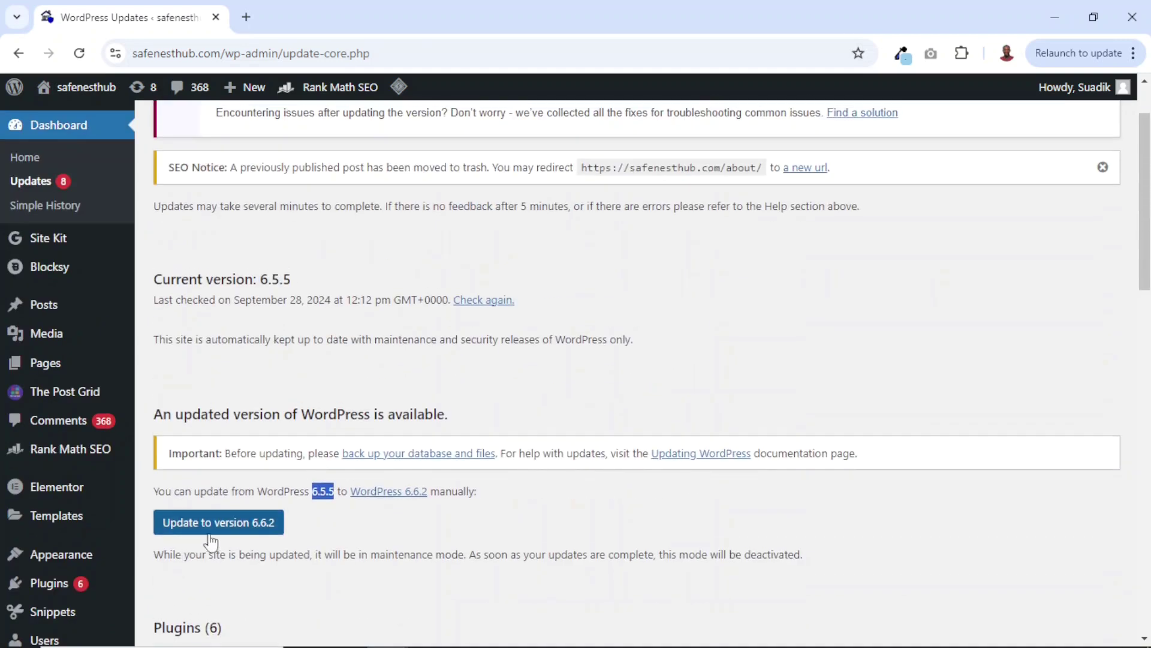
scroll(209, 407, "down", 4)
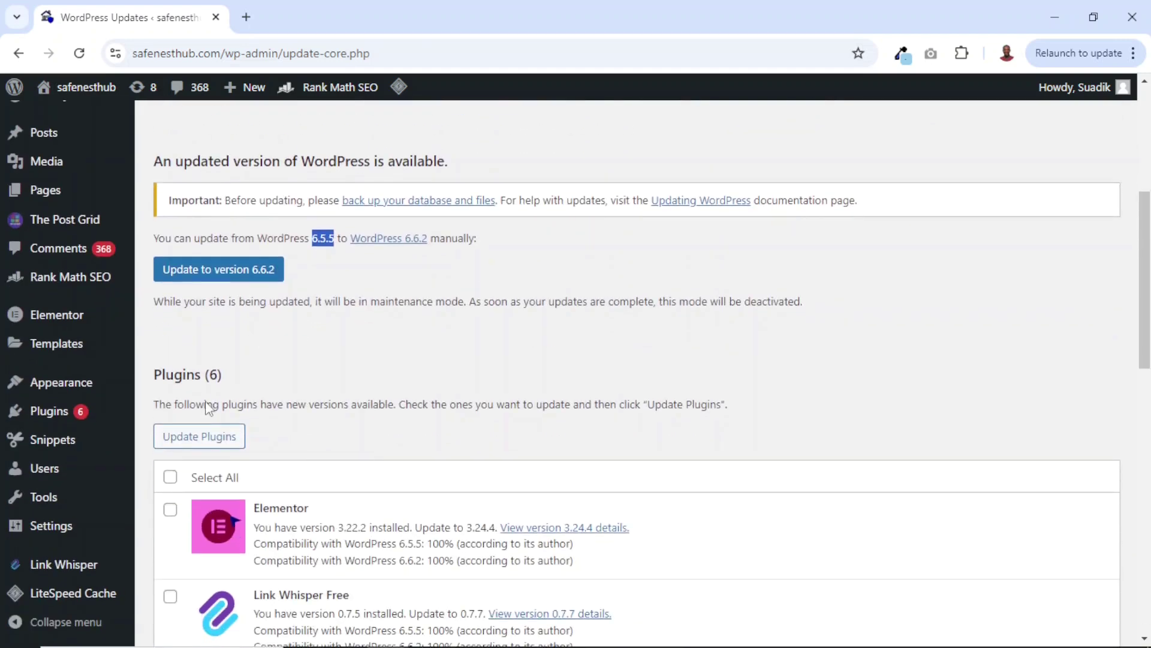
scroll(254, 486, "down", 10)
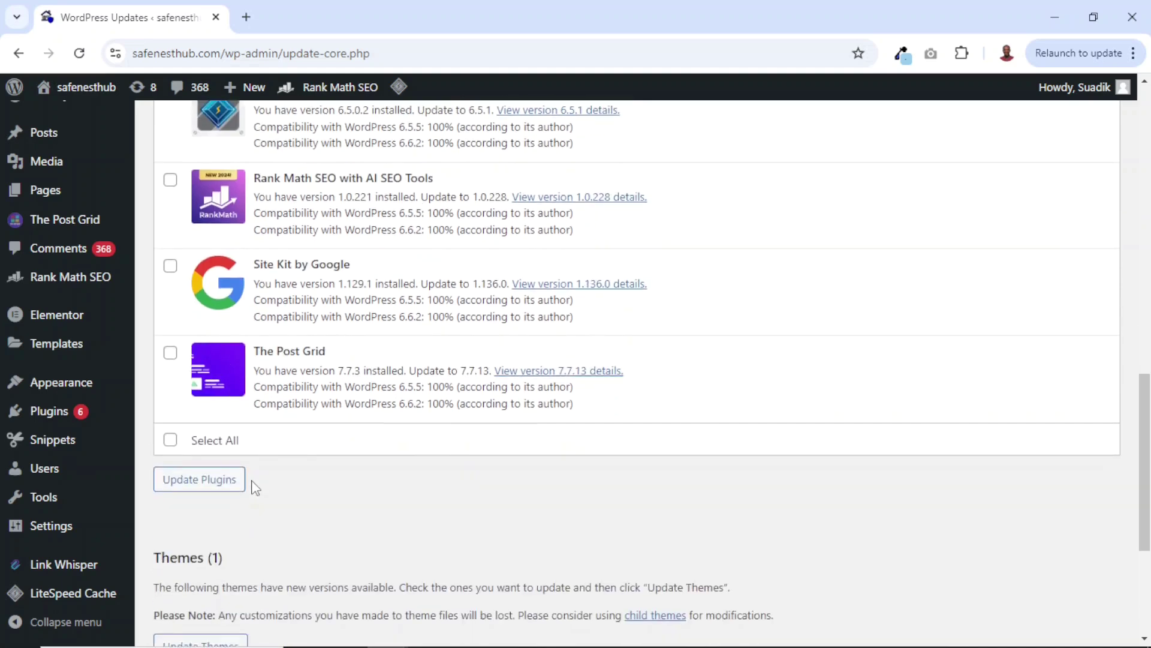
scroll(276, 252, "up", 4)
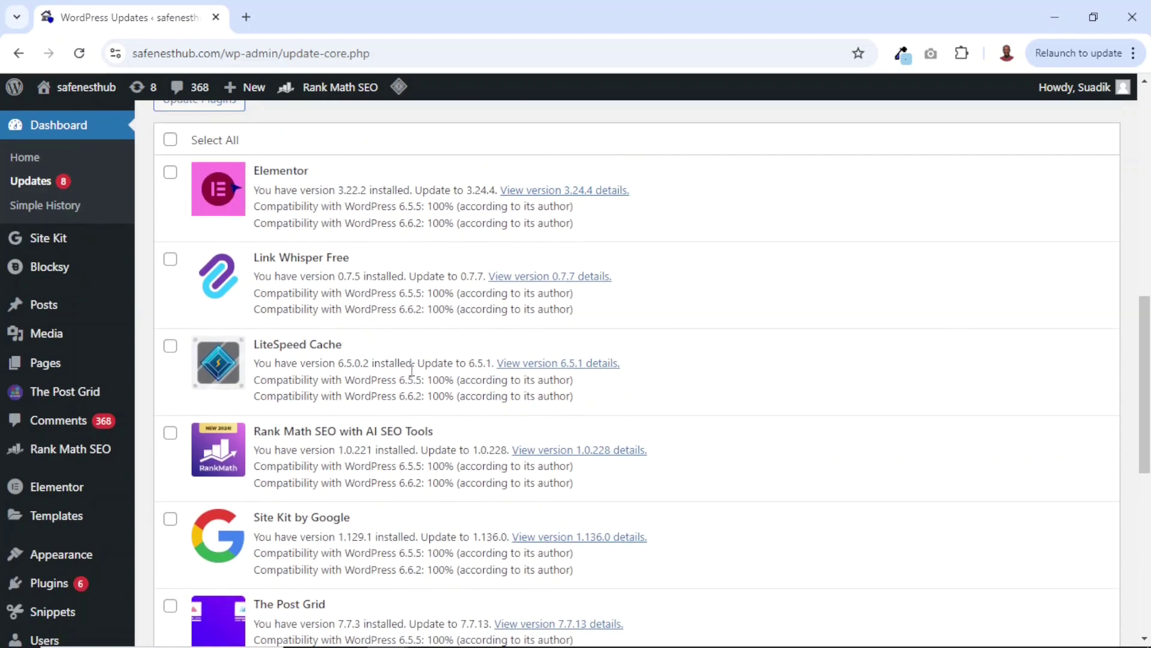
scroll(294, 478, "up", 5)
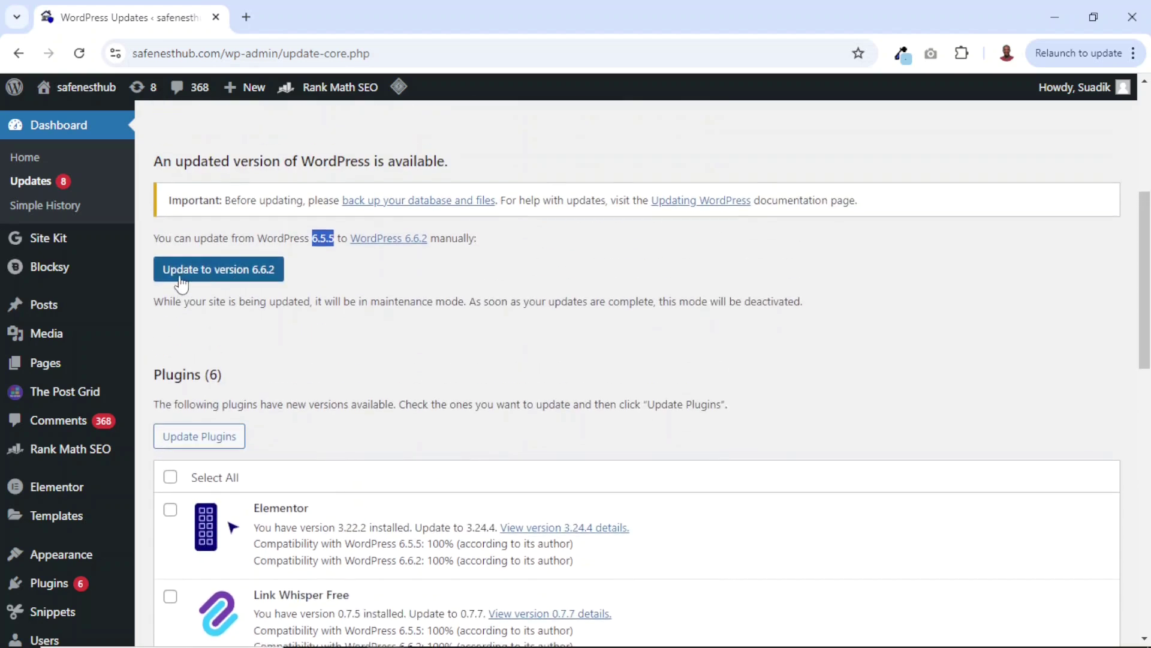
left_click(217, 275)
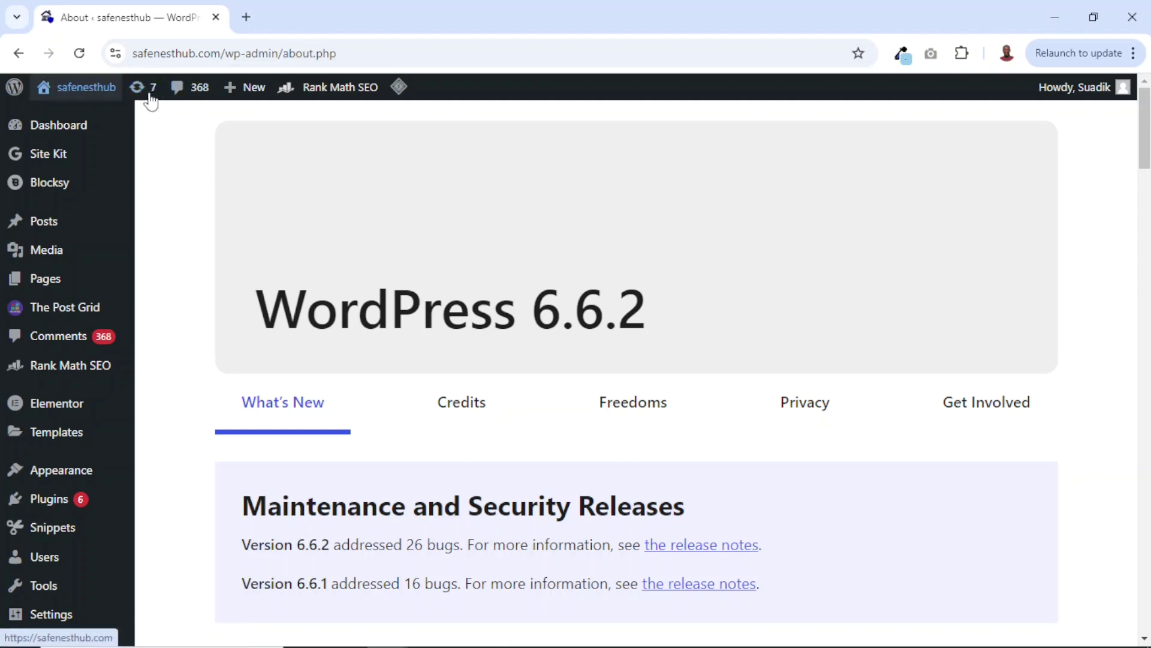
- Wait for the core upgrade to finish on the About WordPress 6.6.2 page
mouse_move(62, 135)
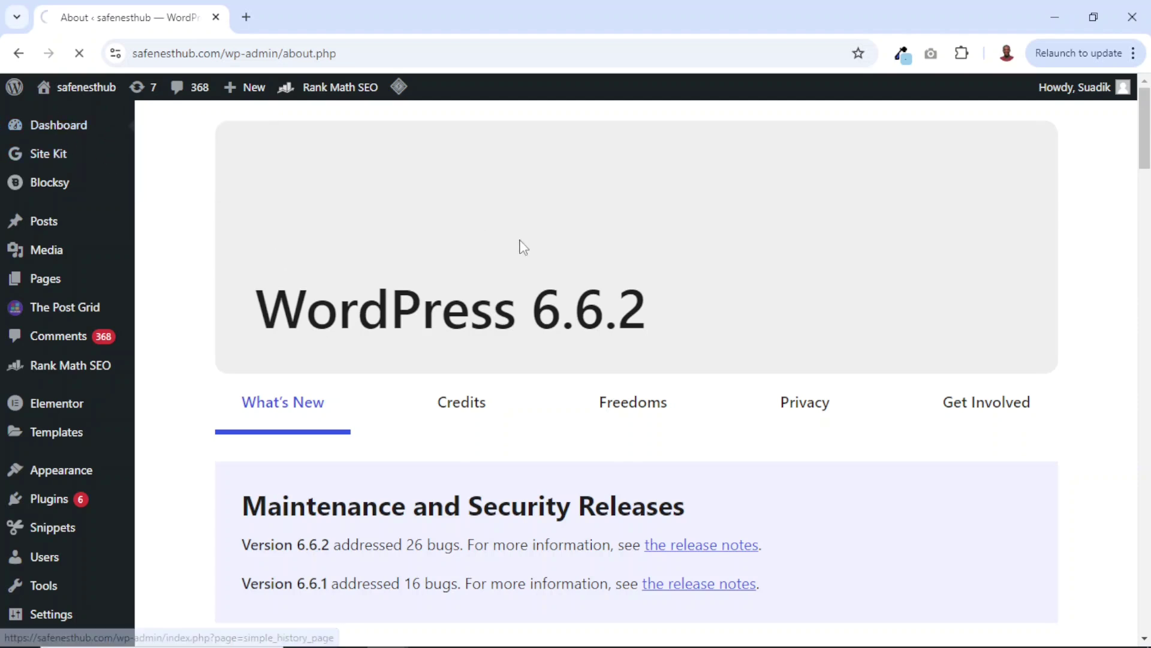
- Scroll down to the plugin updates, highlighting the note about automatic maintenance updates
scroll(360, 294, "down", 3)
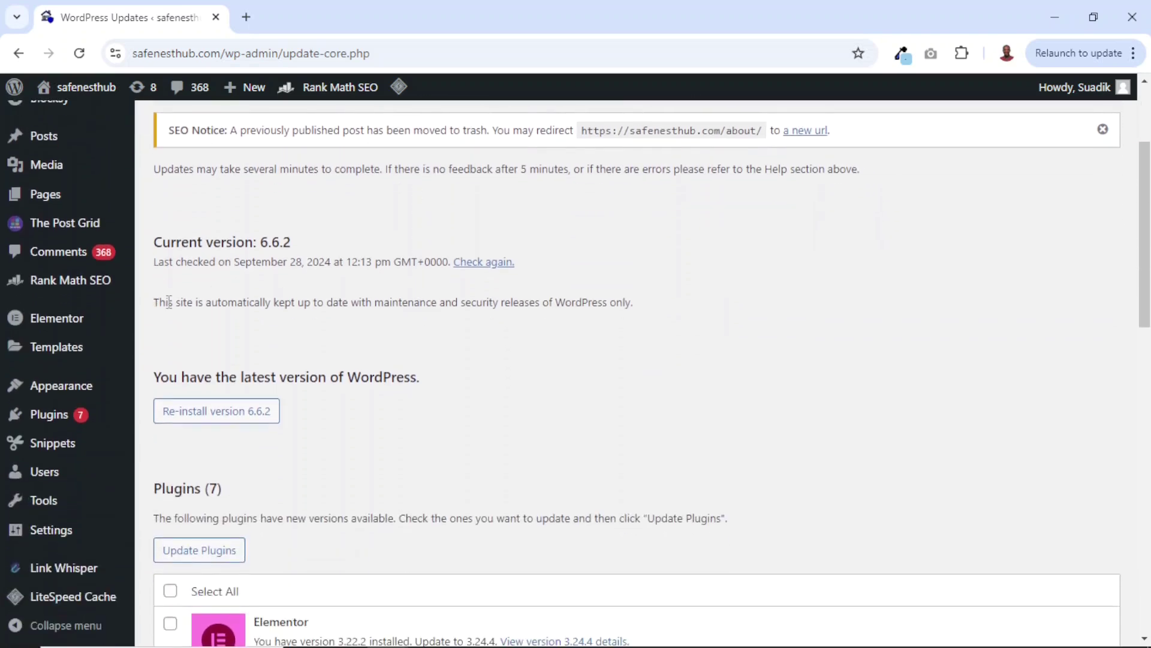
left_click_drag(174, 301, 669, 306)
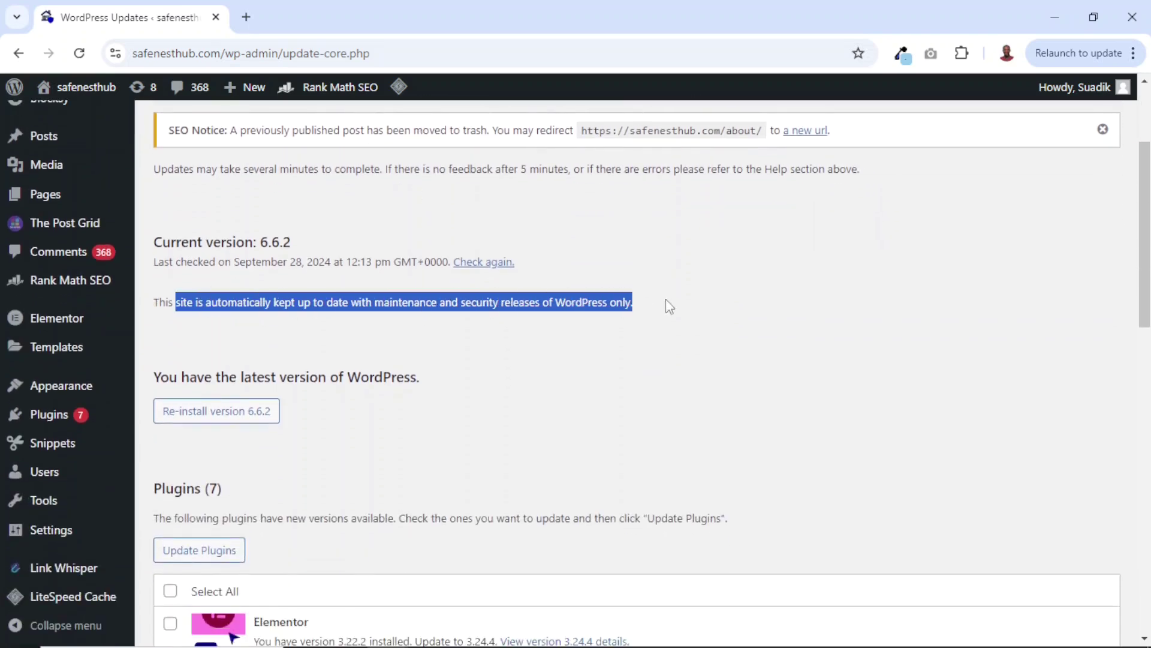
scroll(437, 377, "down", 2)
left_click(437, 381)
scroll(437, 383, "down", 3)
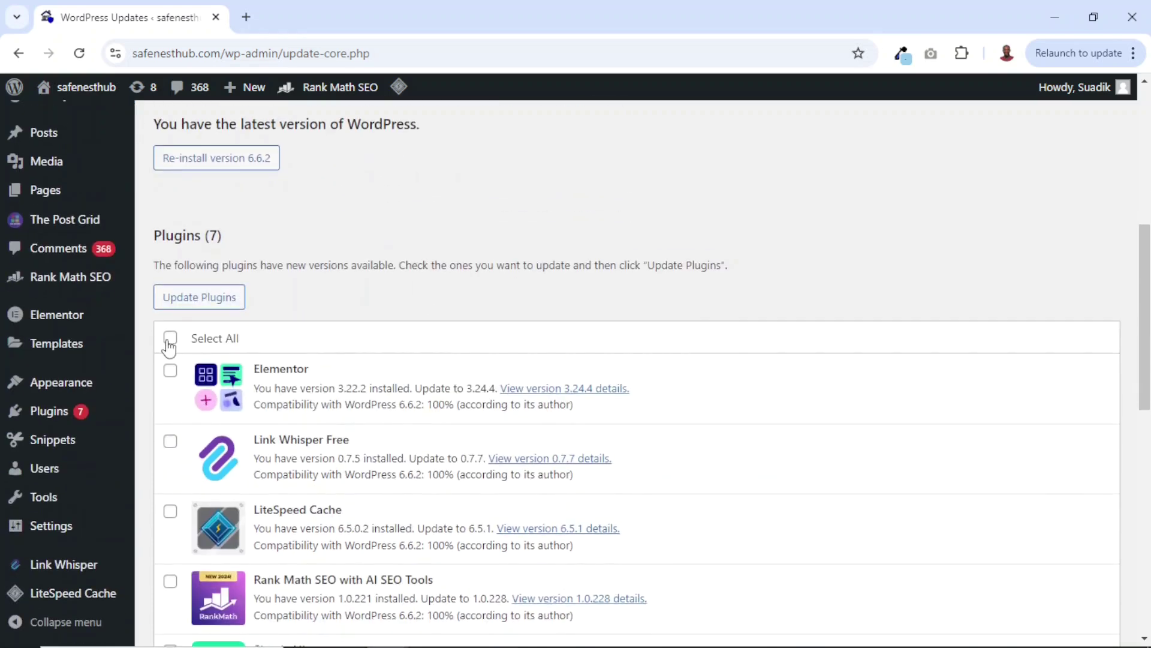
scroll(177, 348, "down", 2)
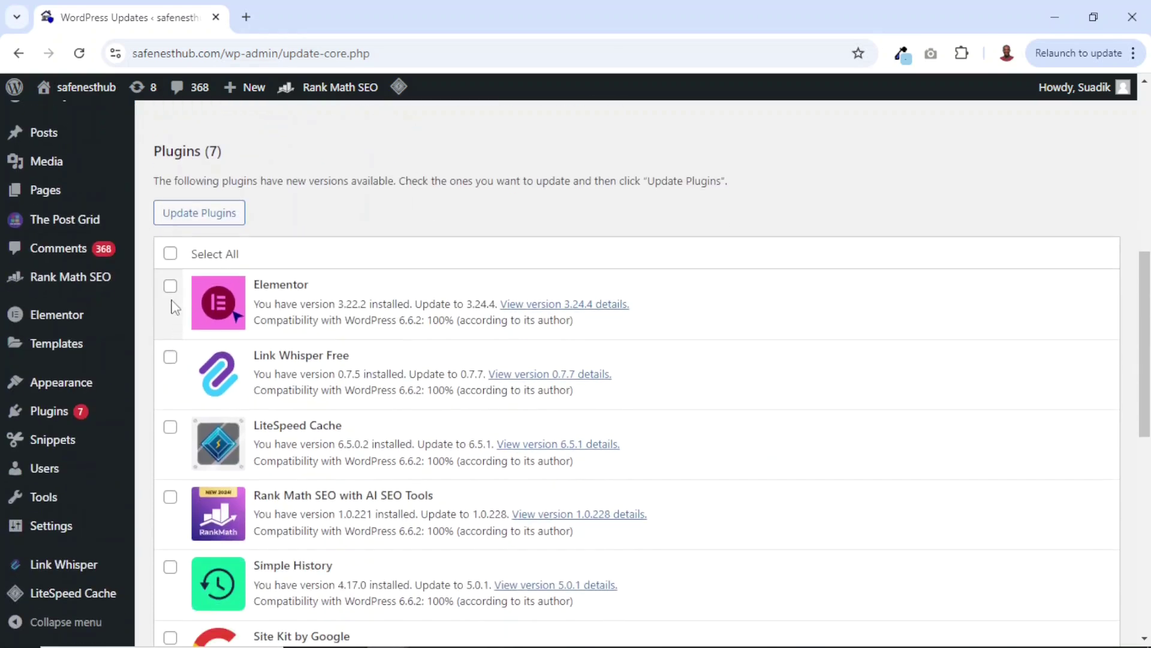
- Tick Elementor, Link Whisper Free, LiteSpeed Cache and Rank Math SEO and run Update Plugins
left_click(170, 287)
left_click(171, 356)
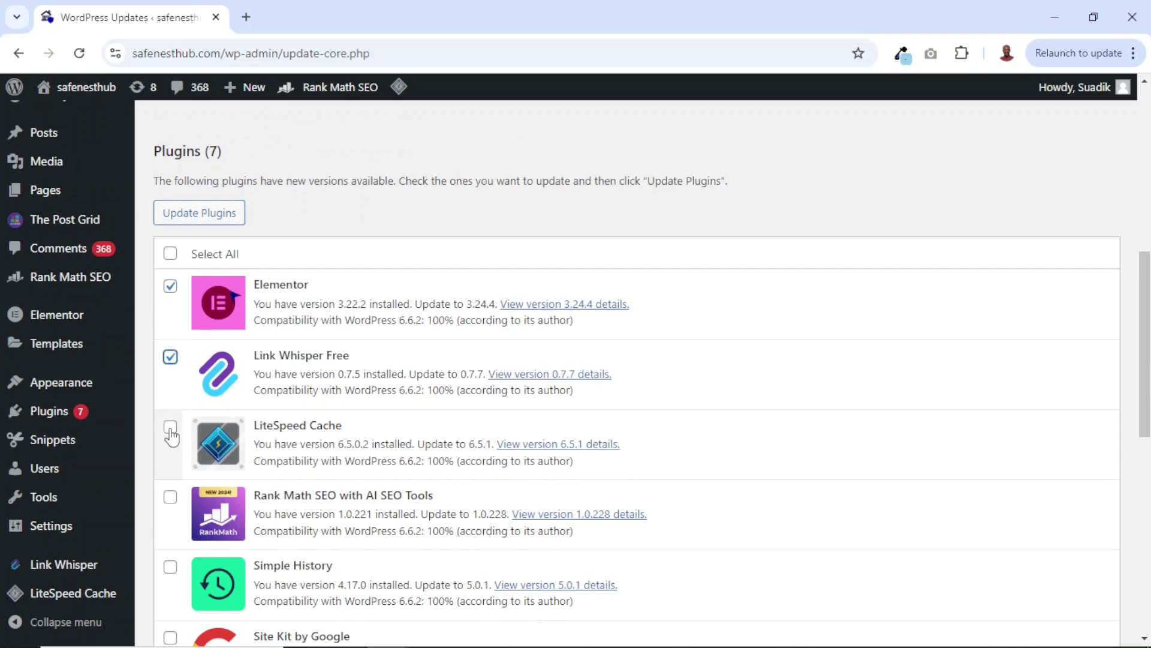
left_click(170, 426)
left_click(170, 498)
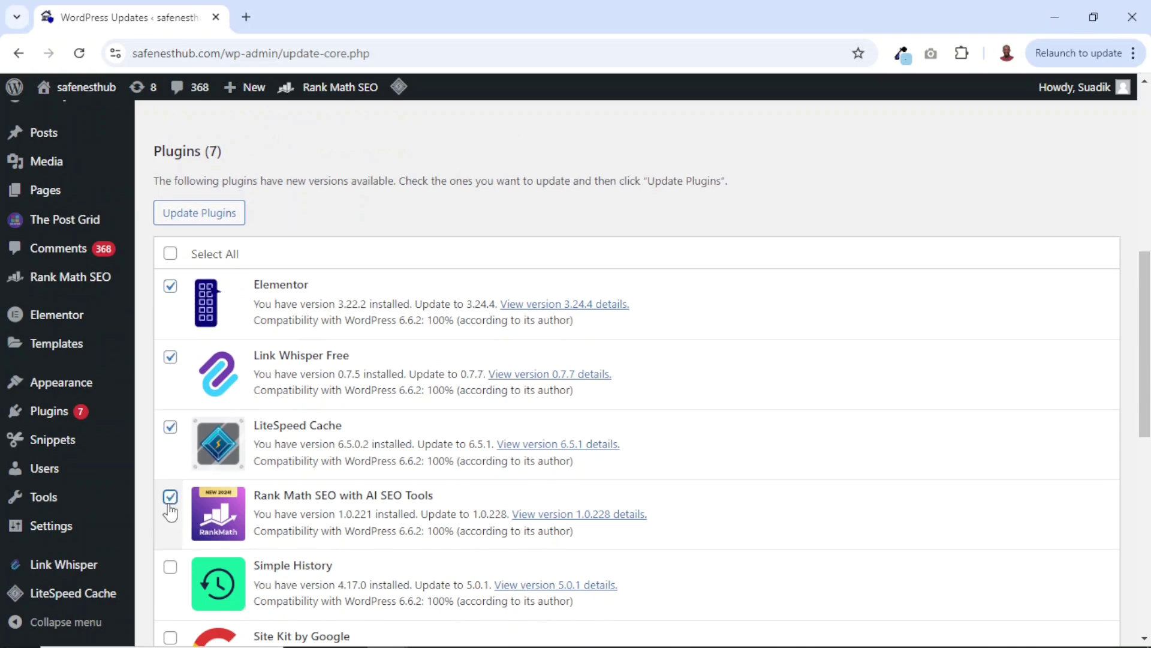
left_click(214, 222)
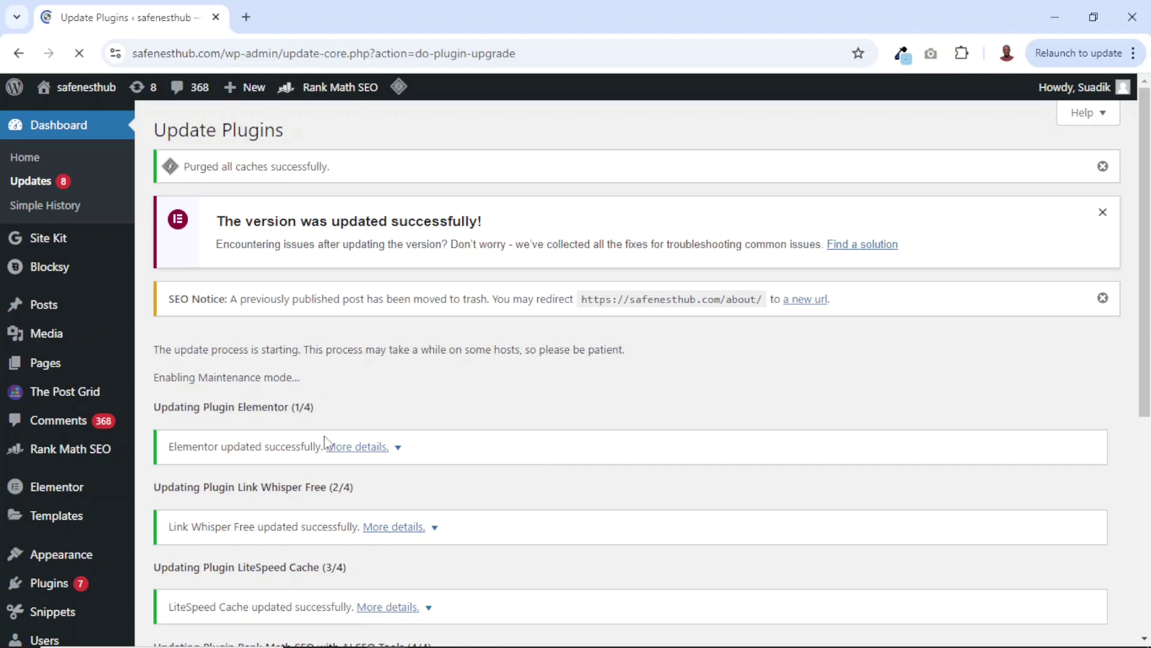
- After all four plugin updates complete, go back to the WordPress Updates page
scroll(301, 483, "down", 1)
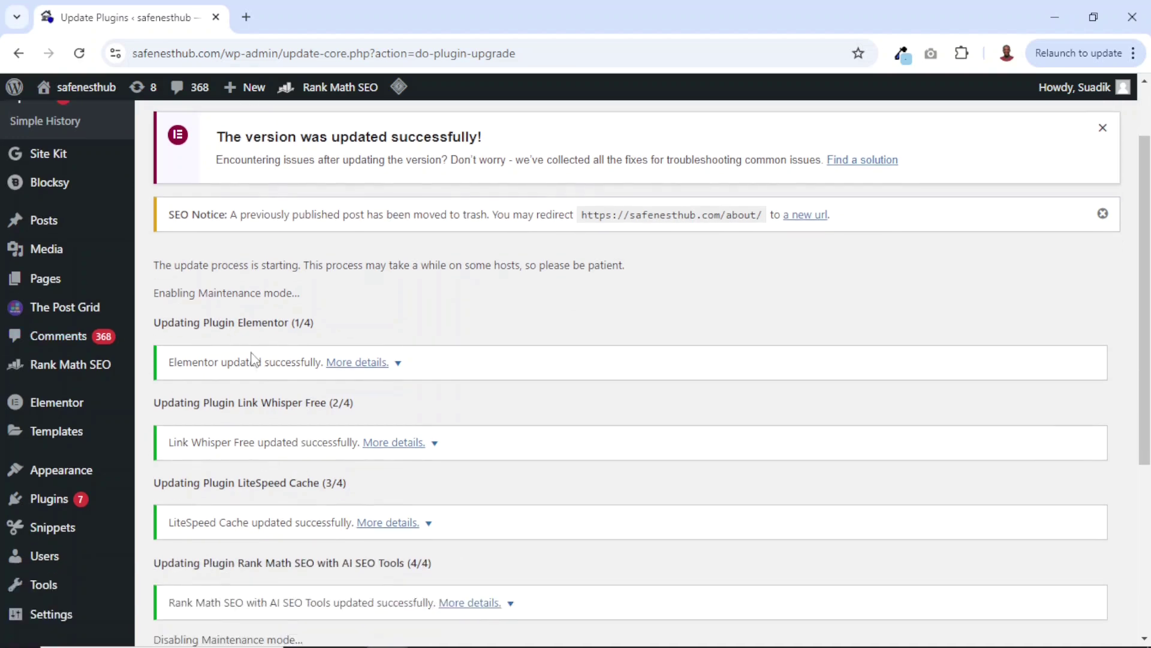
scroll(300, 421, "down", 1)
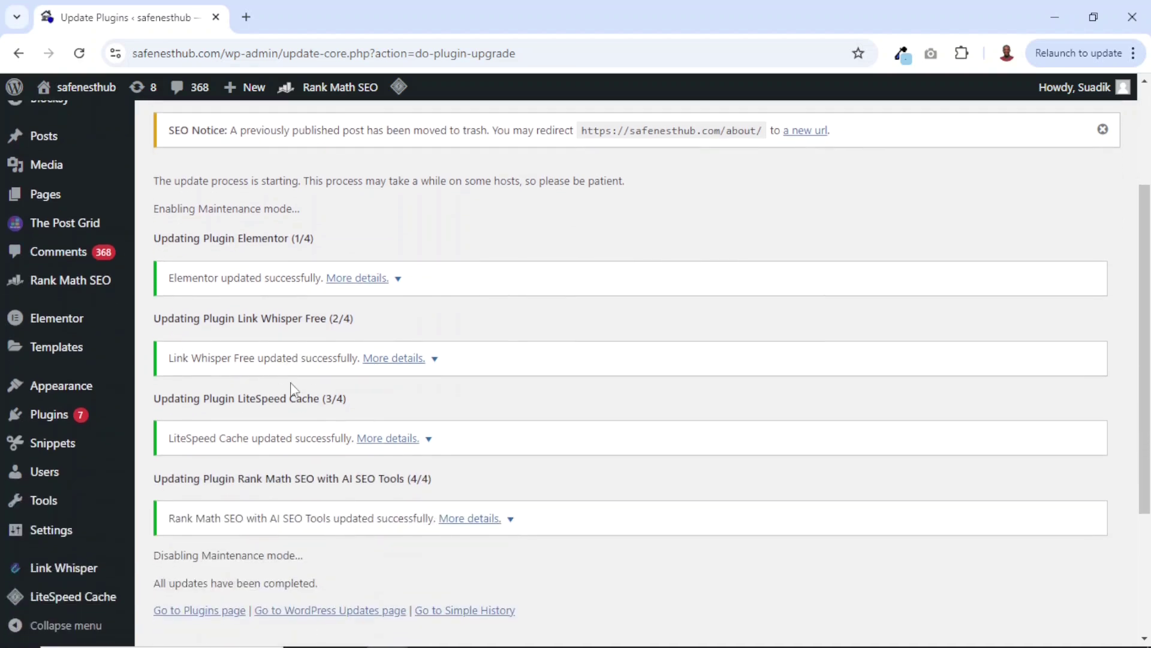
scroll(291, 389, "down", 1)
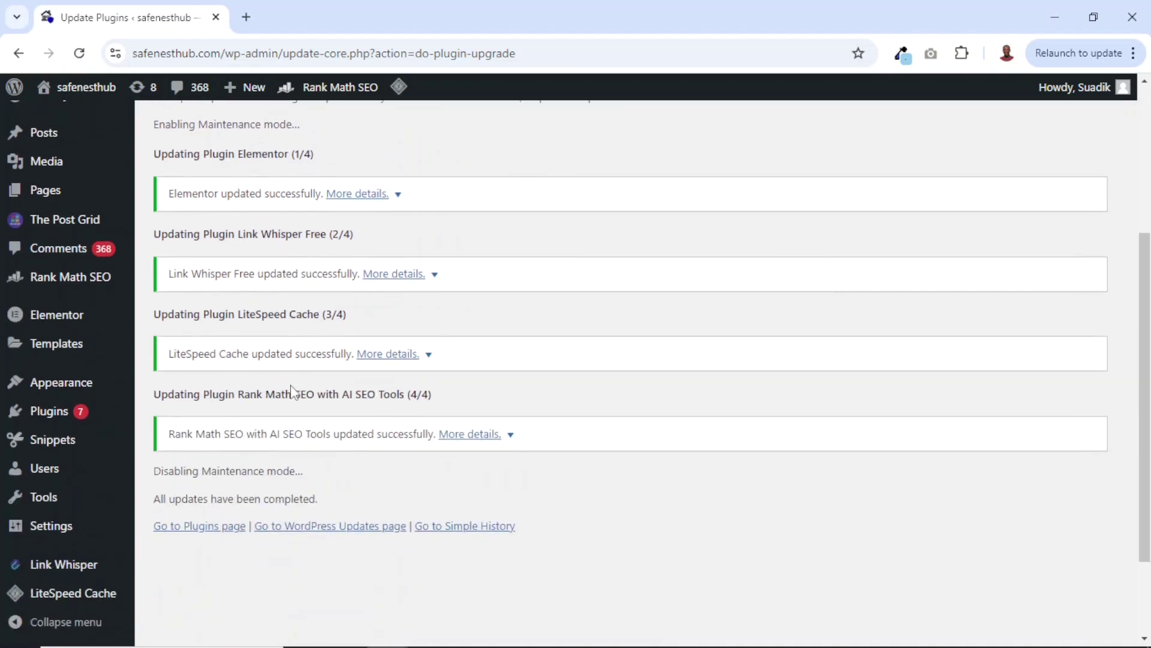
left_click(323, 531)
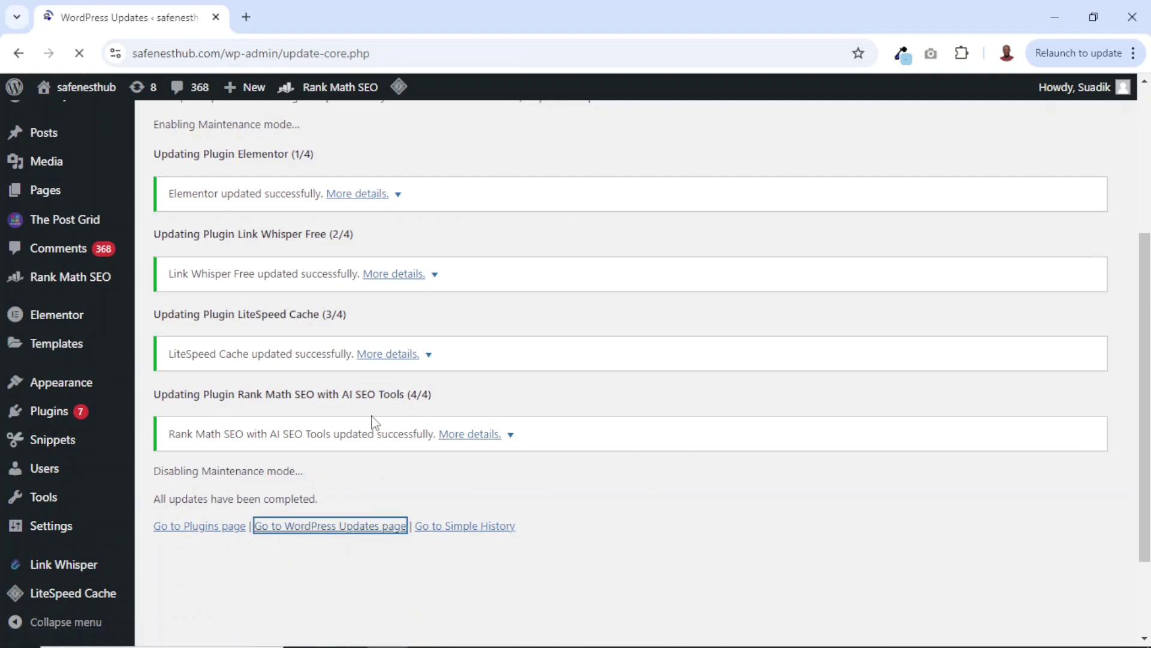
scroll(375, 421, "down", 10)
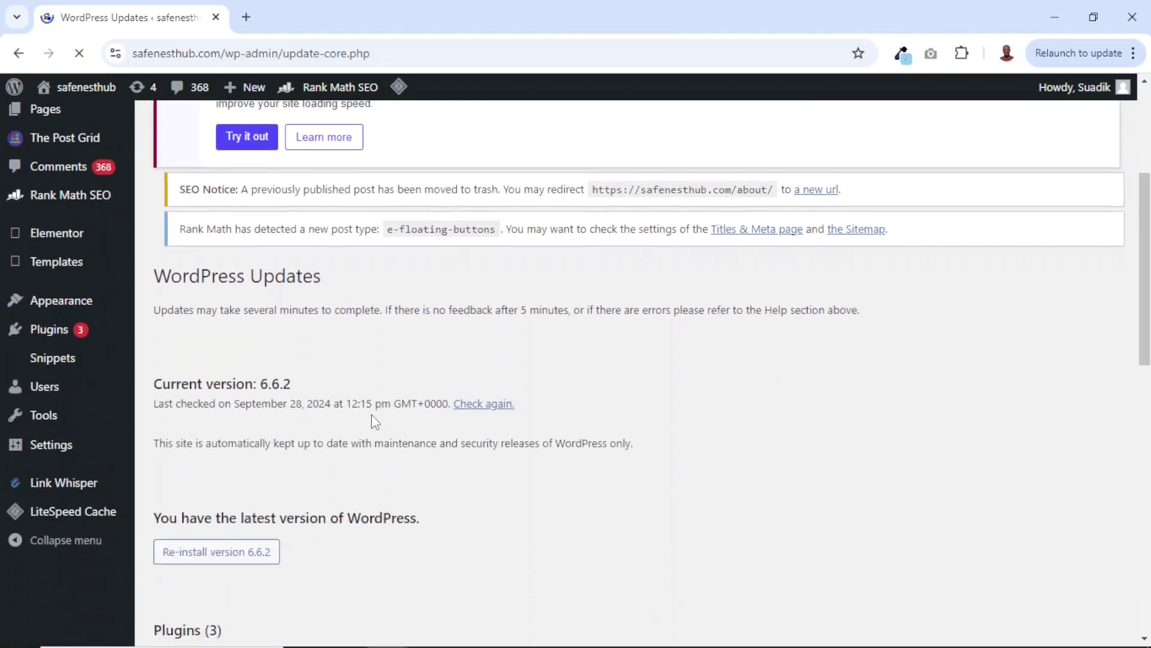
scroll(375, 421, "down", 2)
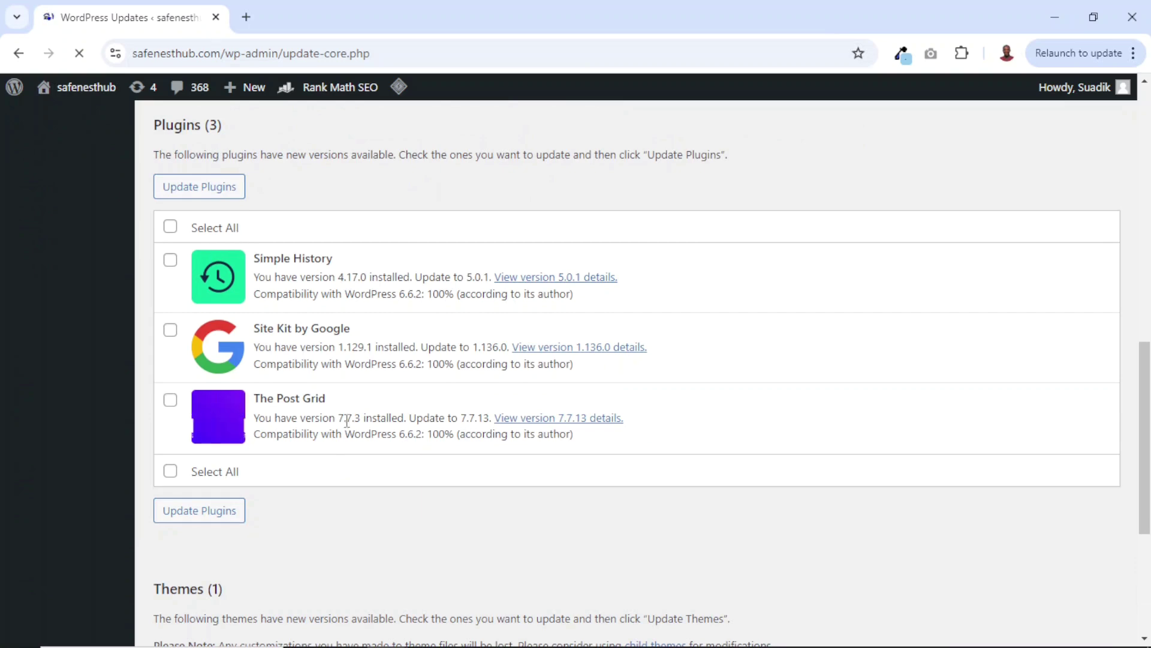
scroll(294, 429, "up", 10)
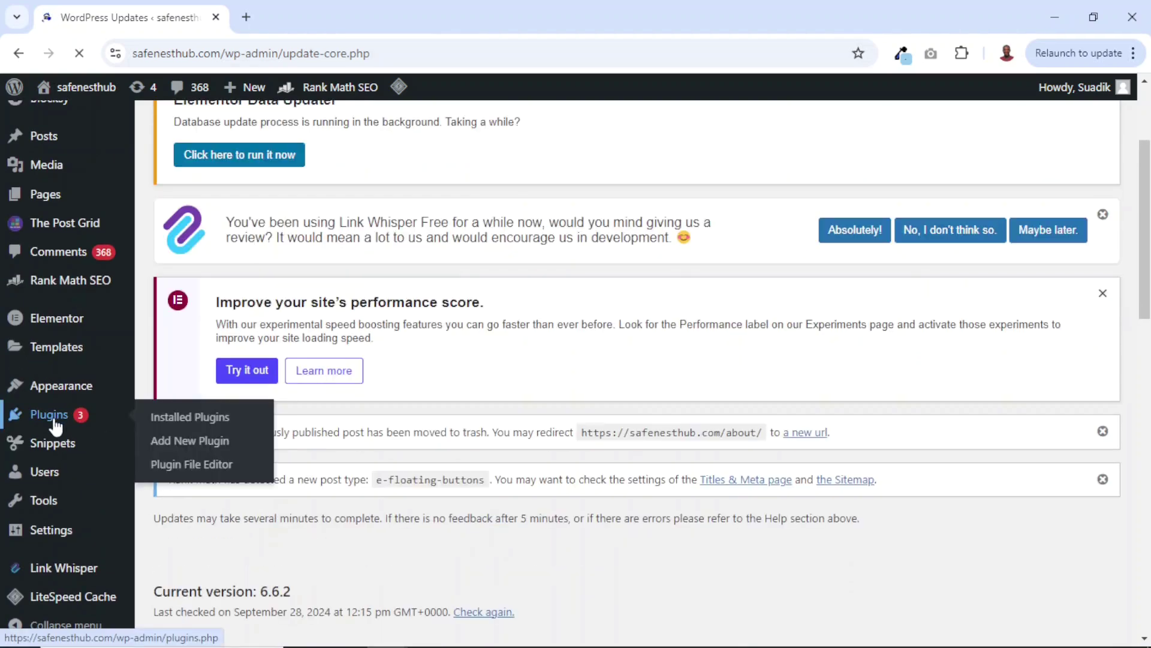
left_click(56, 427)
- Bulk-update the checked plugins, Simple History and Site Kit by Google, via Bulk actions > Update
scroll(183, 311, "down", 8)
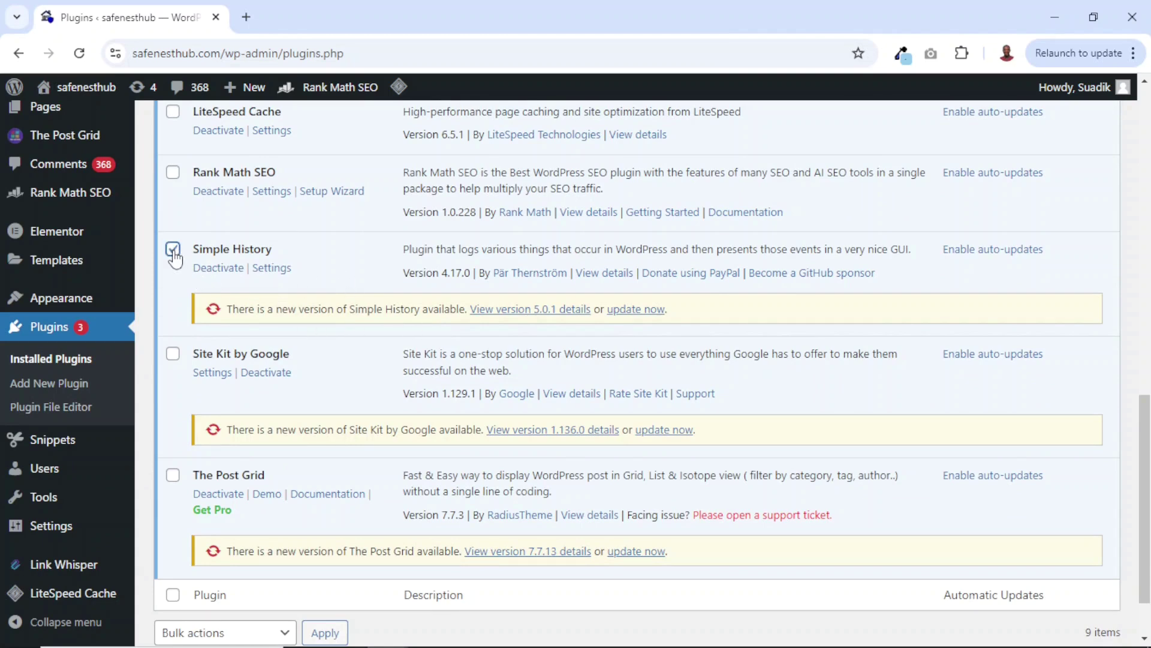
scroll(312, 335, "up", 8)
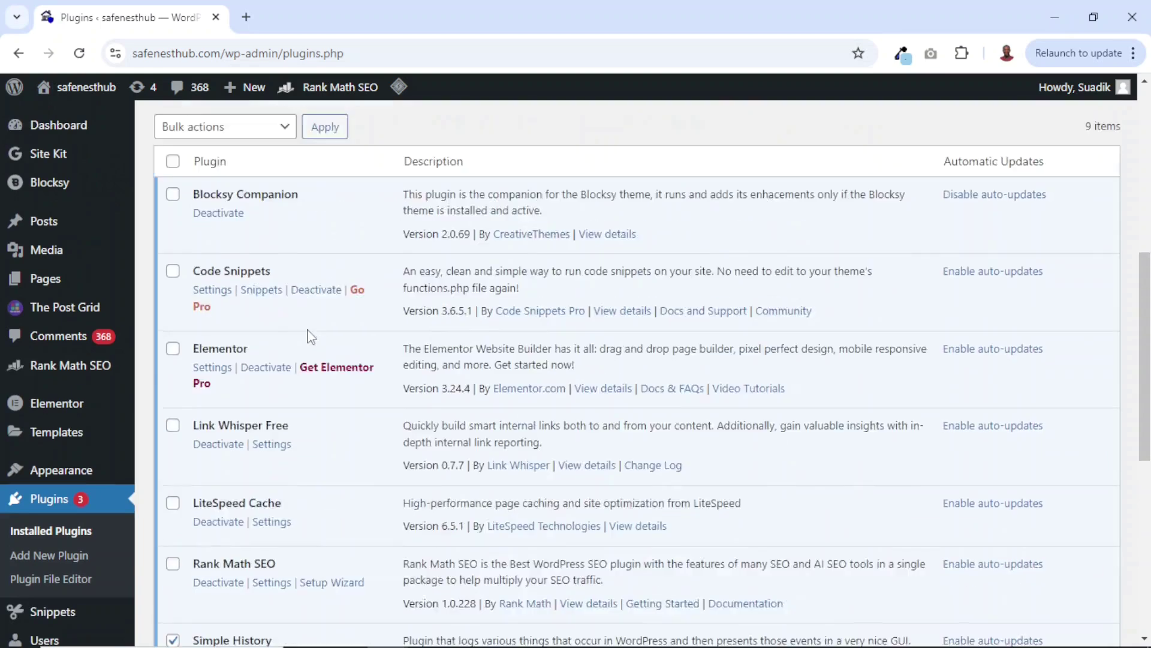
left_click(219, 247)
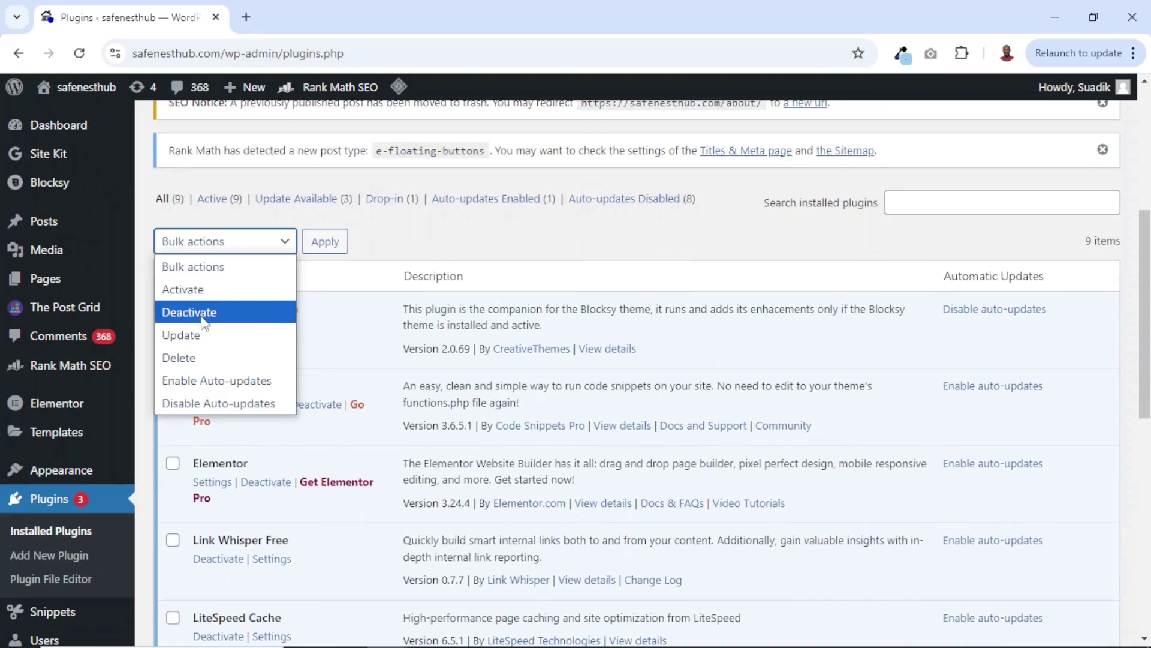
left_click(201, 334)
left_click(326, 246)
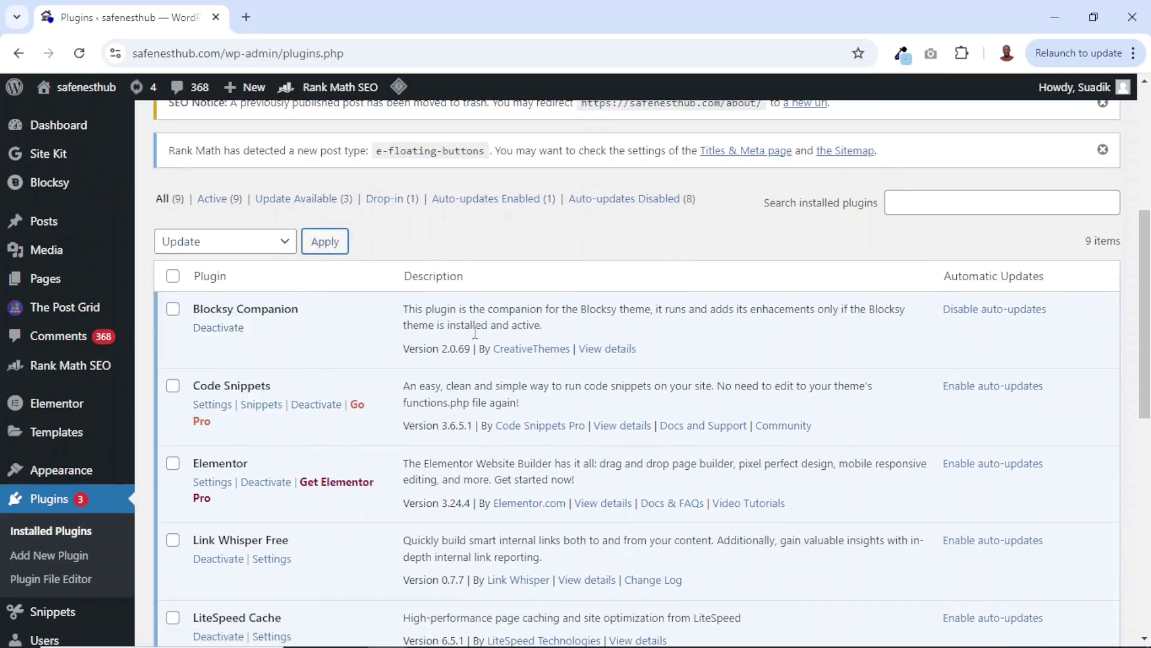
- Update The Post Grid to version 7.7.13 with its 'update now' link
scroll(288, 282, "down", 8)
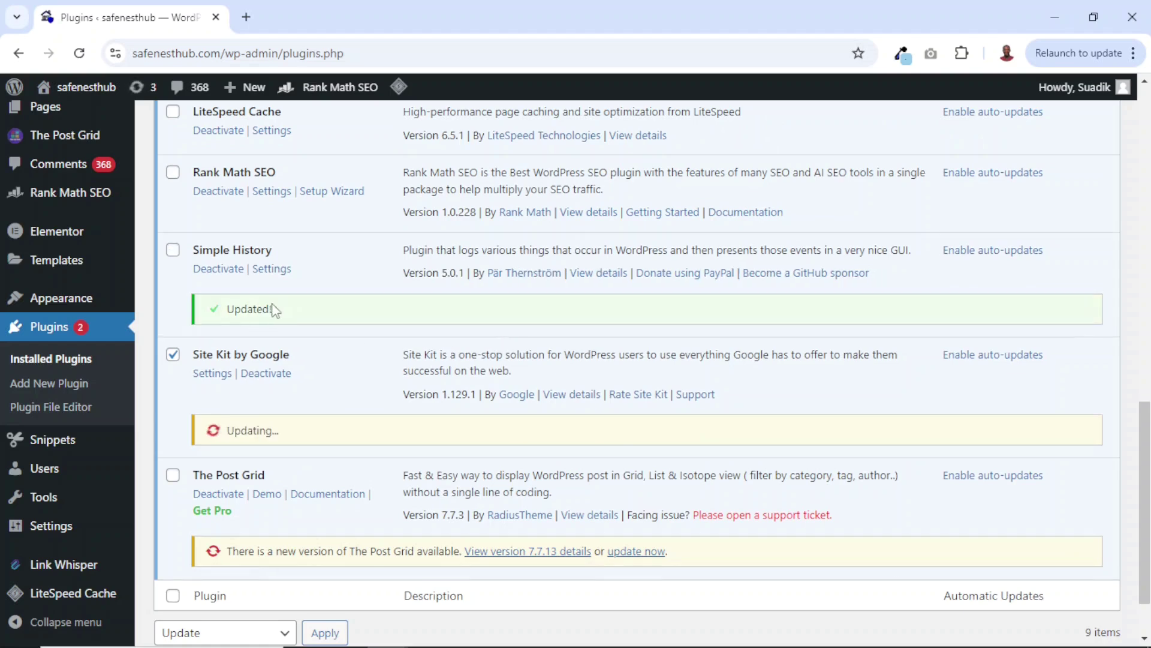
scroll(277, 336, "down", 1)
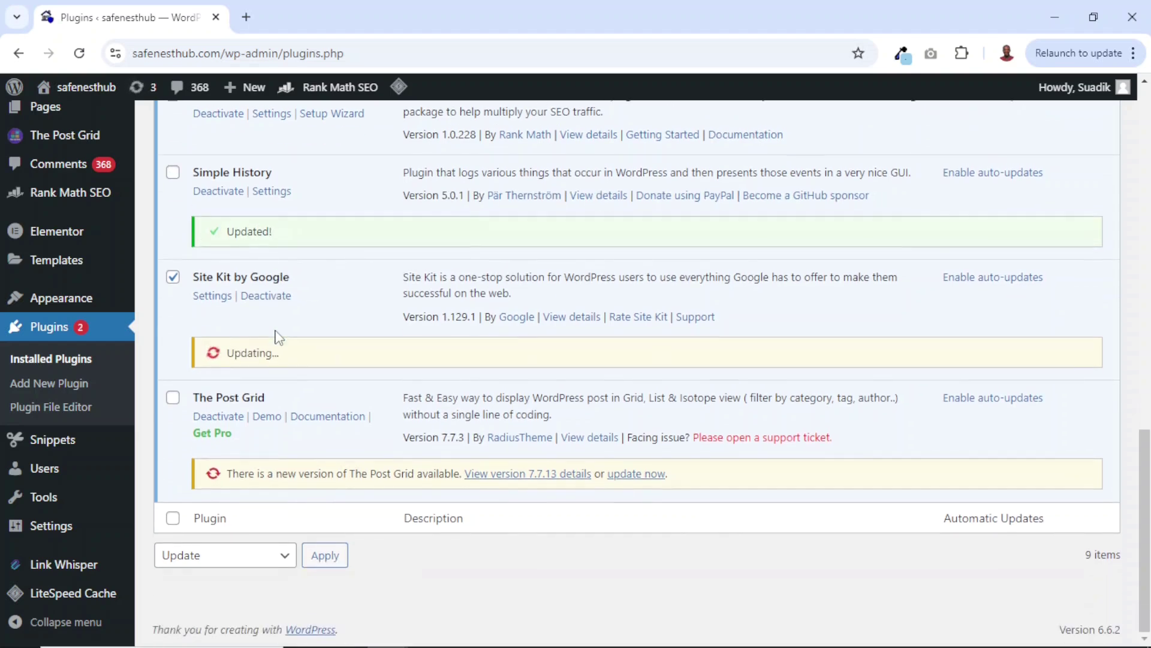
left_click(631, 479)
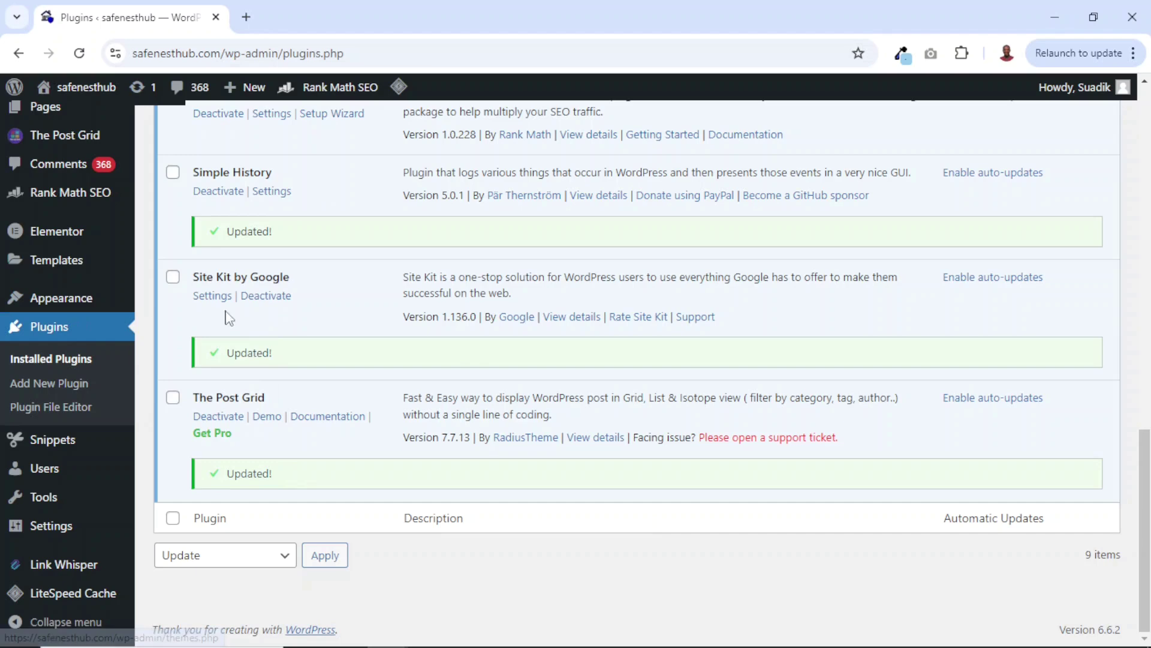
mouse_move(71, 306)
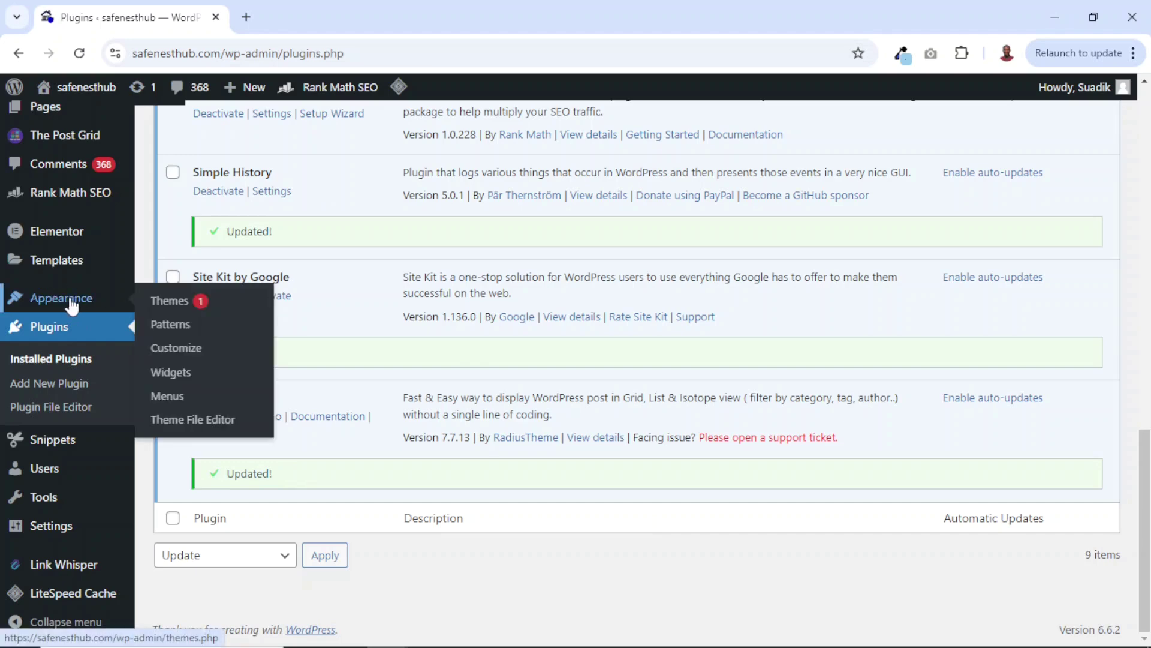
- Update the Blocksy theme from Appearance > Themes and enable its auto-updates
left_click(170, 300)
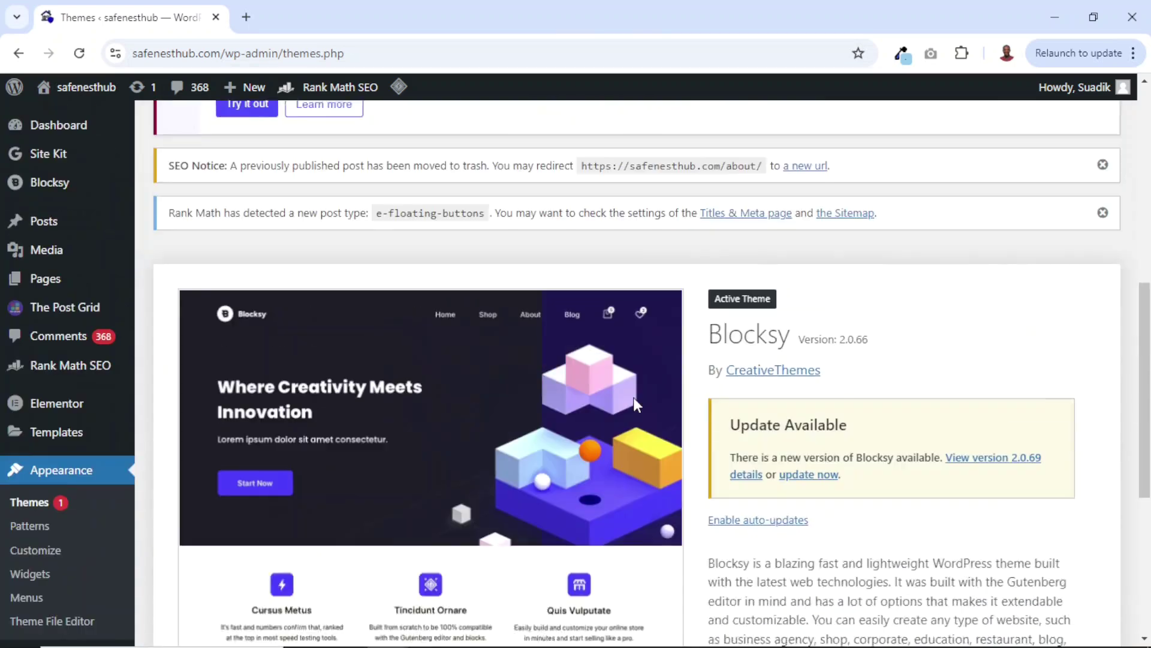
scroll(633, 397, "down", 2)
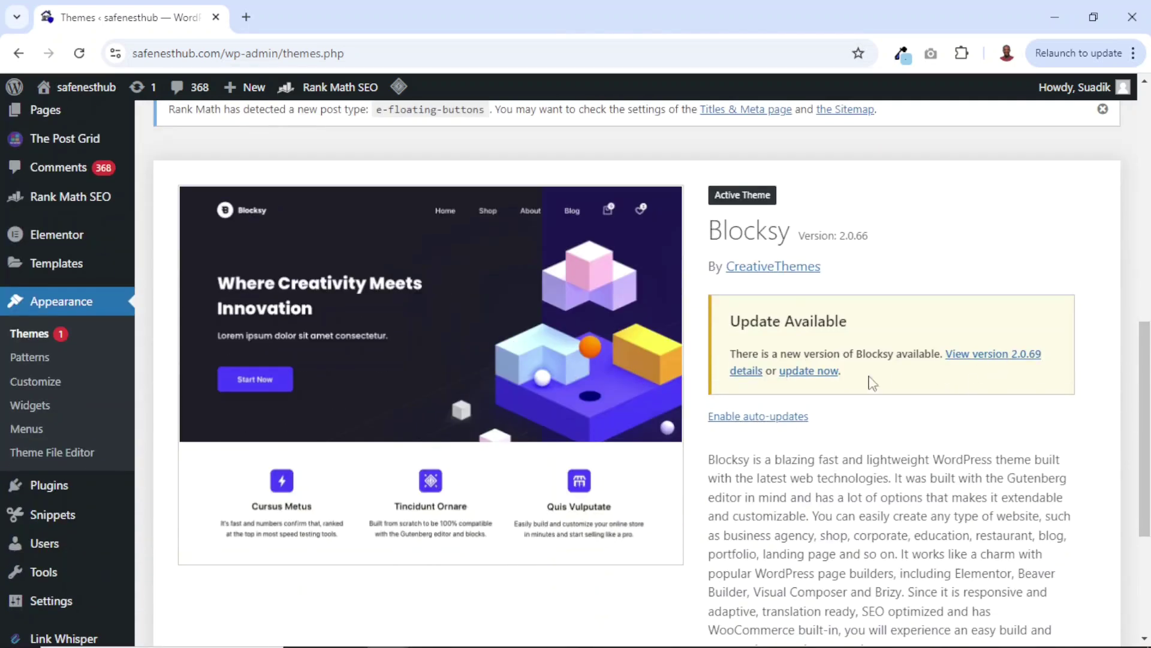
left_click(808, 372)
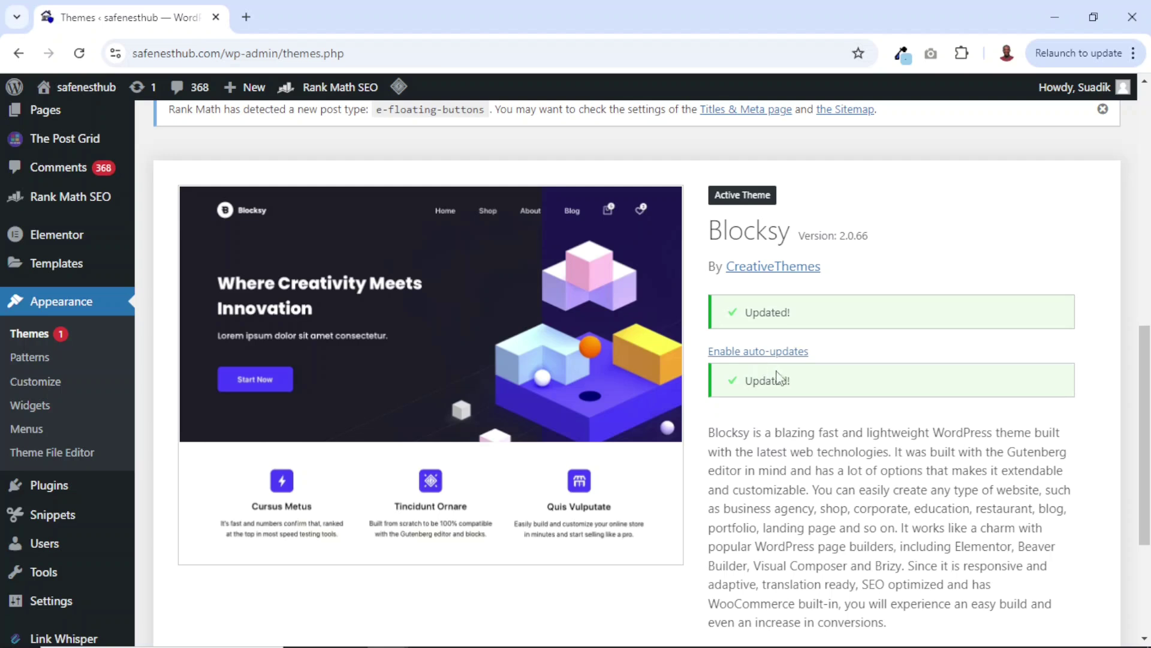
left_click(751, 352)
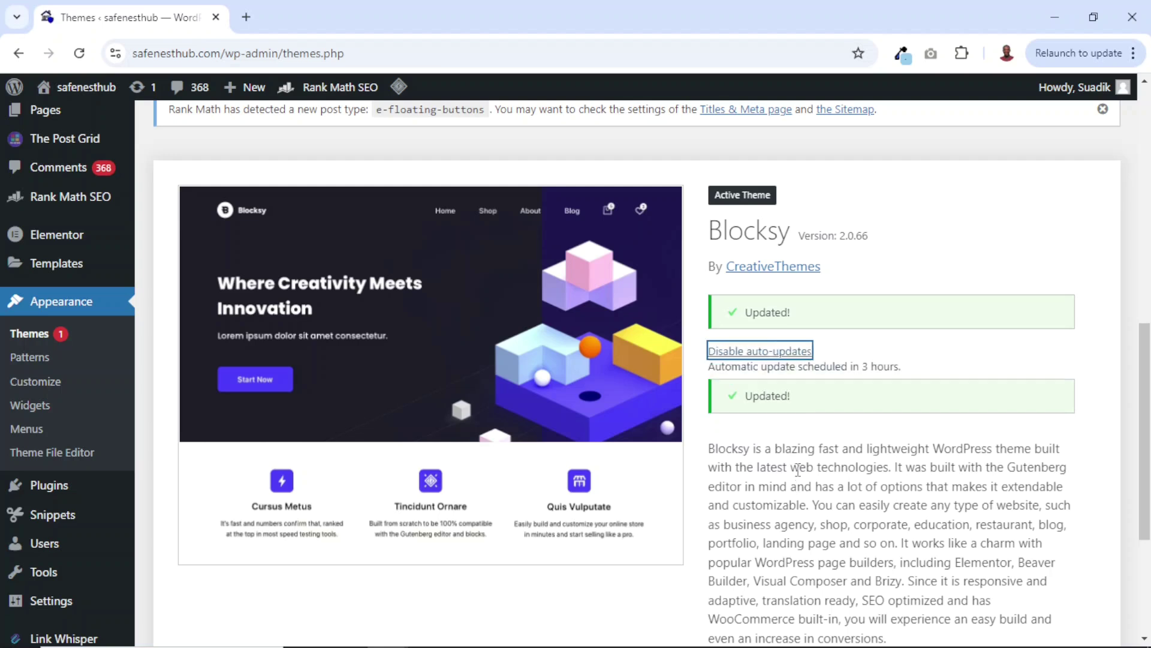
left_click_drag(712, 368, 913, 378)
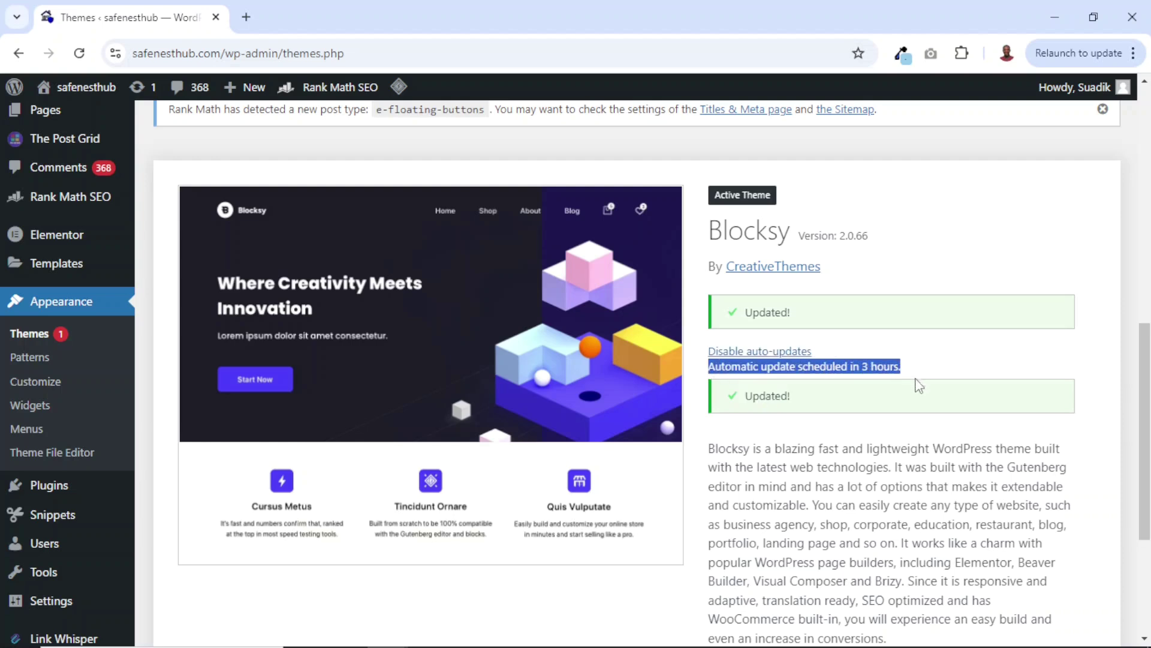
left_click(817, 509)
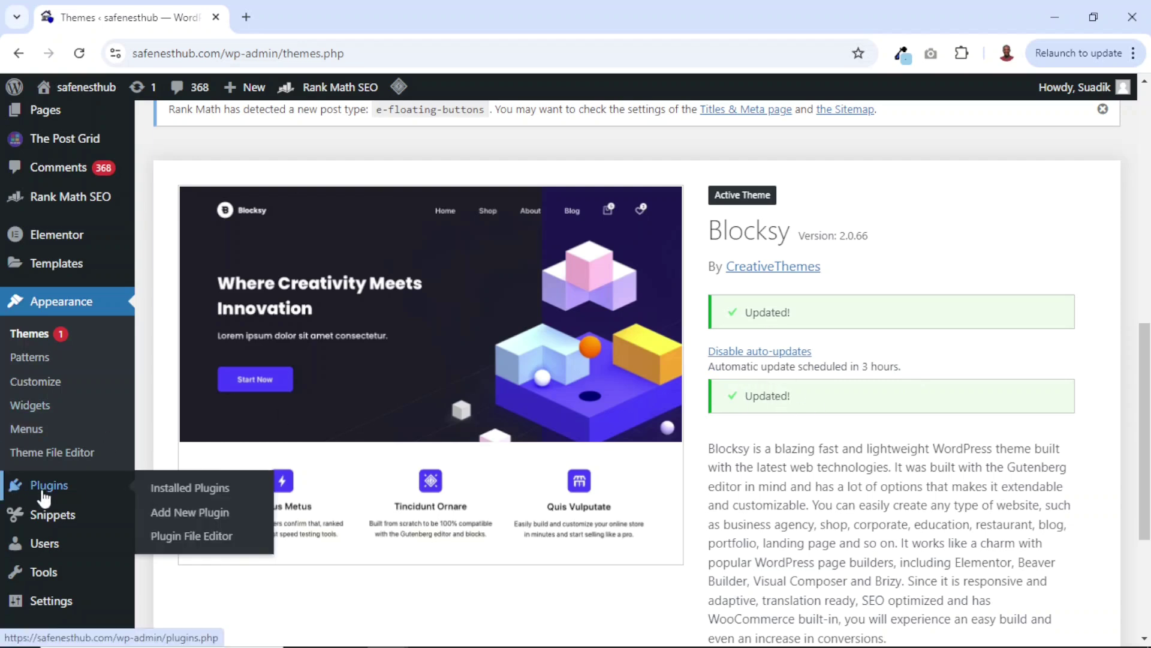
- Return to the Plugins list and select all nine installed plugins
left_click(45, 486)
key("Return")
scroll(180, 312, "down", 3)
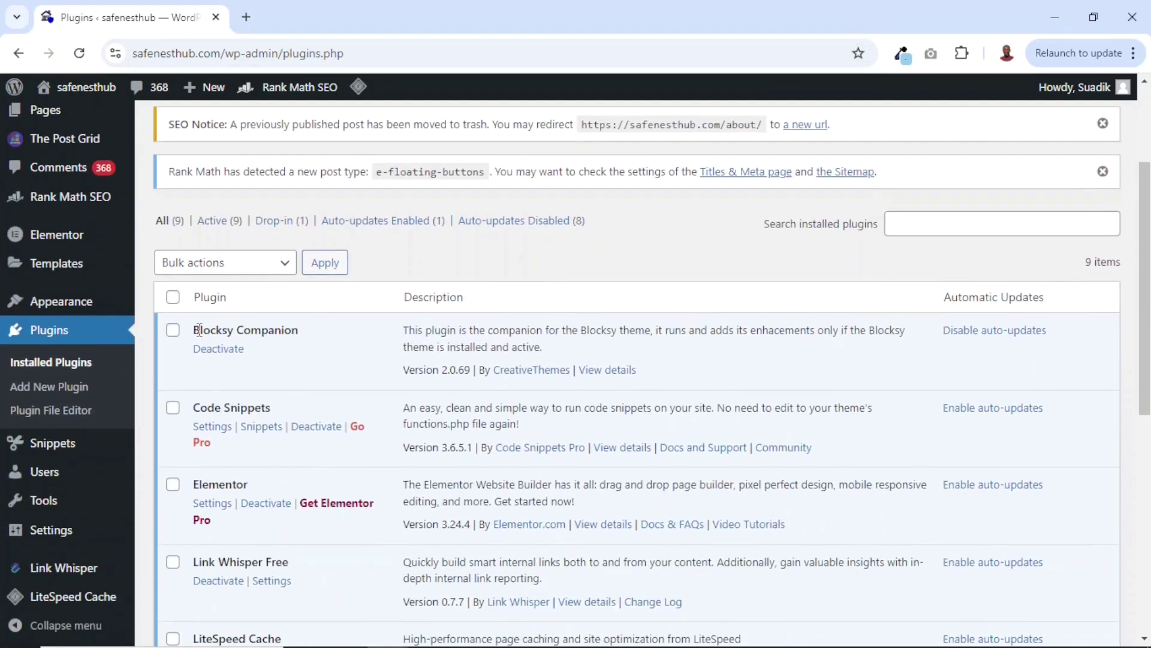
left_click(172, 296)
scroll(174, 305, "down", 8)
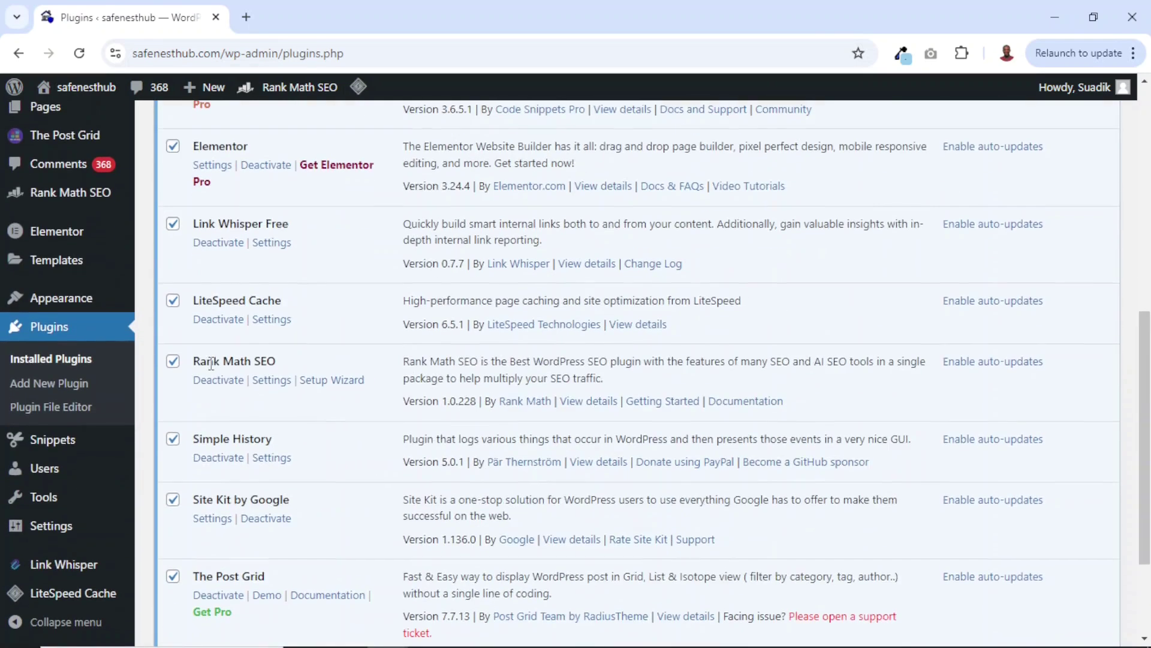
scroll(221, 375, "up", 10)
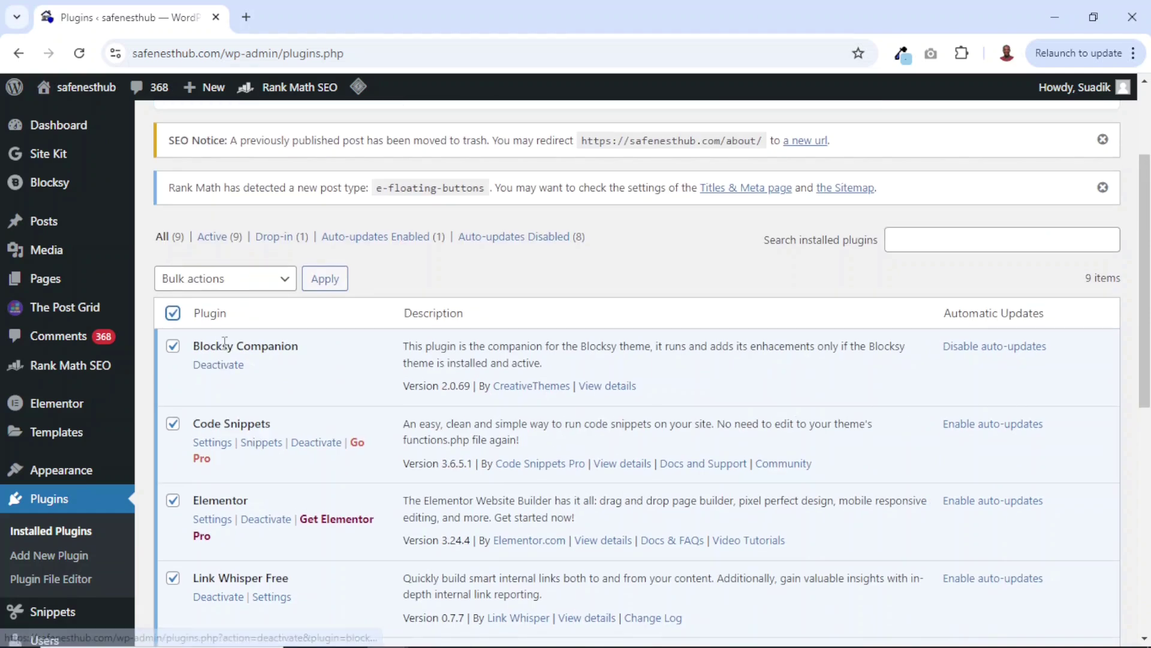
- Apply the Enable Auto-updates bulk action to the selected plugins and check the confirmation
left_click(238, 280)
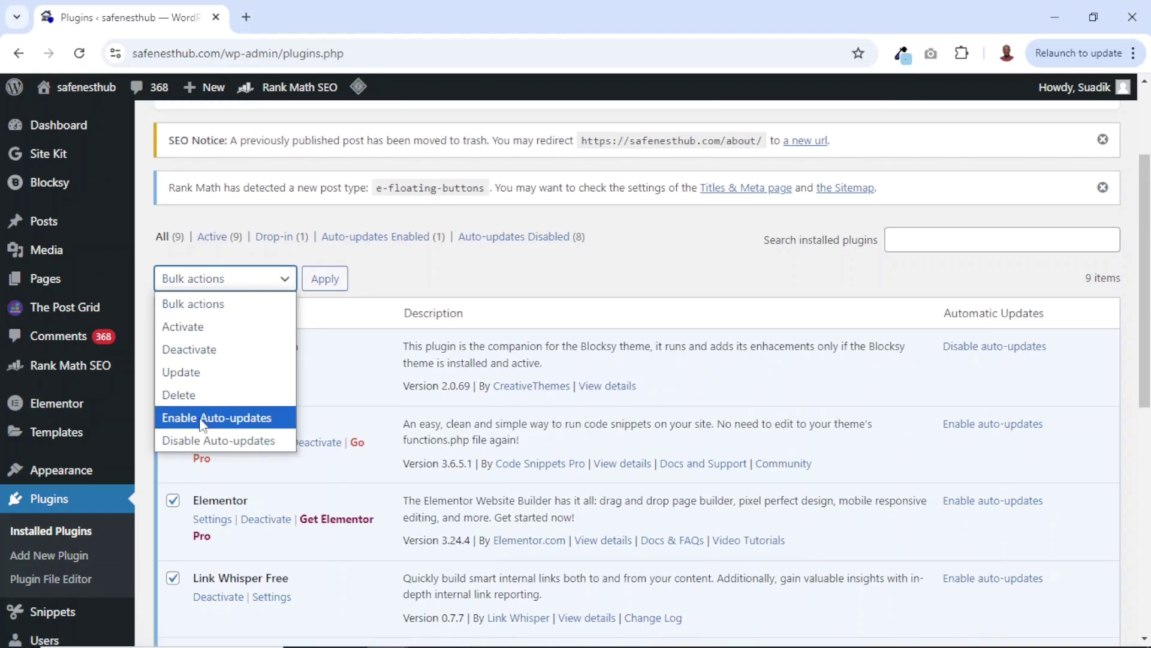
left_click(248, 419)
left_click(327, 279)
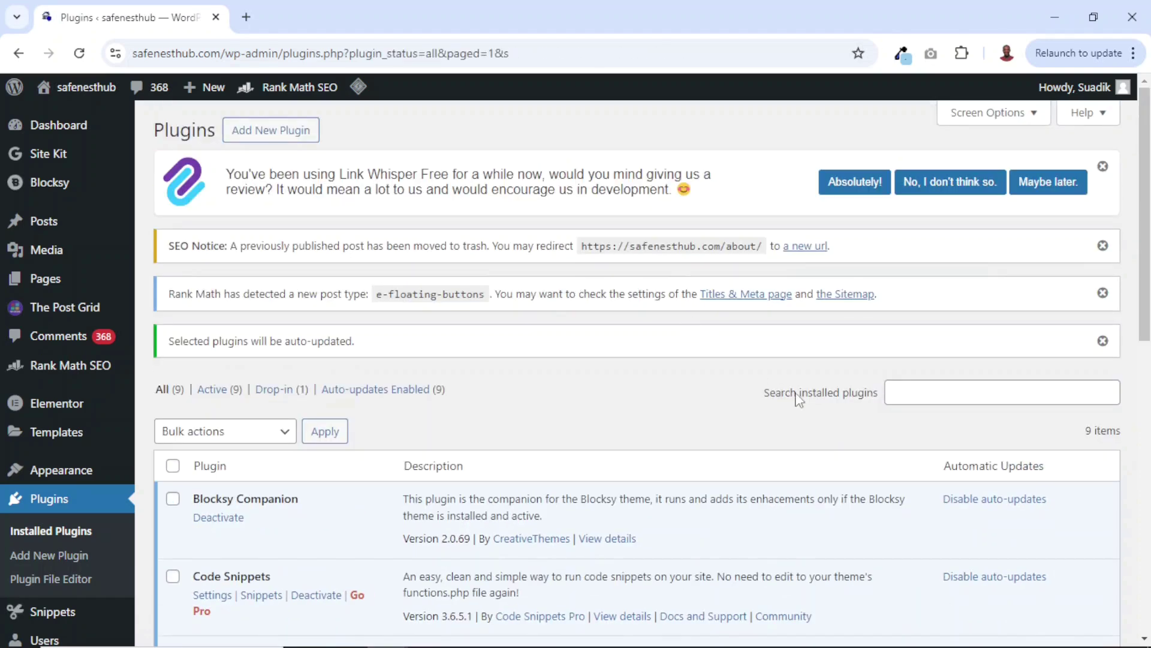
scroll(801, 401, "down", 7)
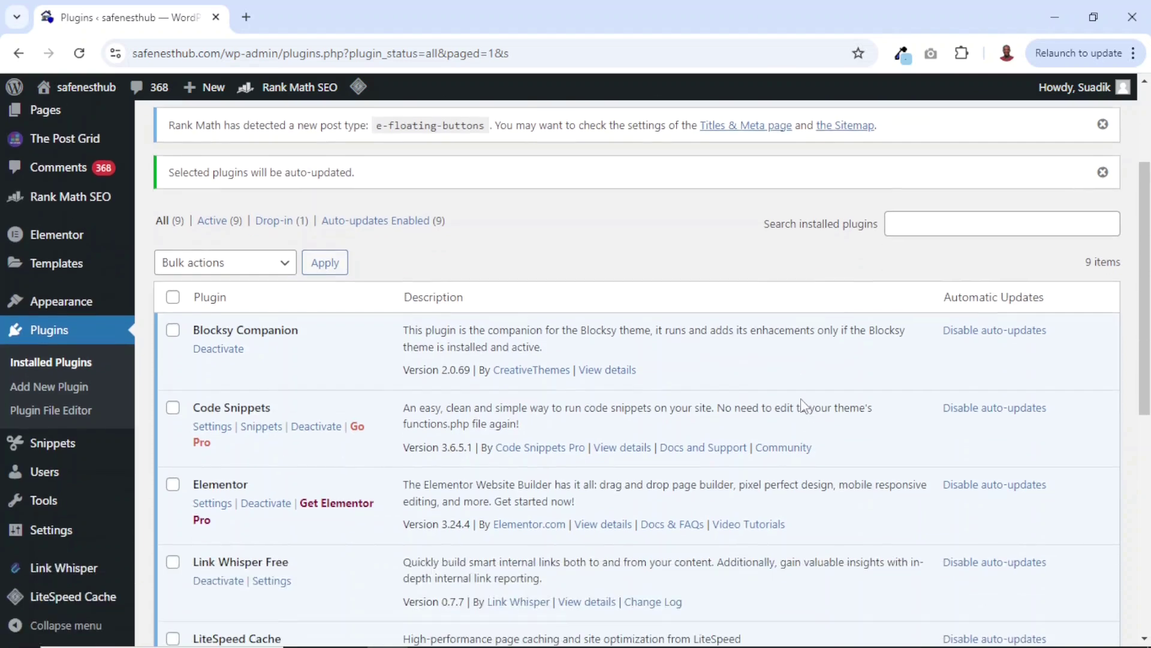
scroll(803, 399, "down", 3)
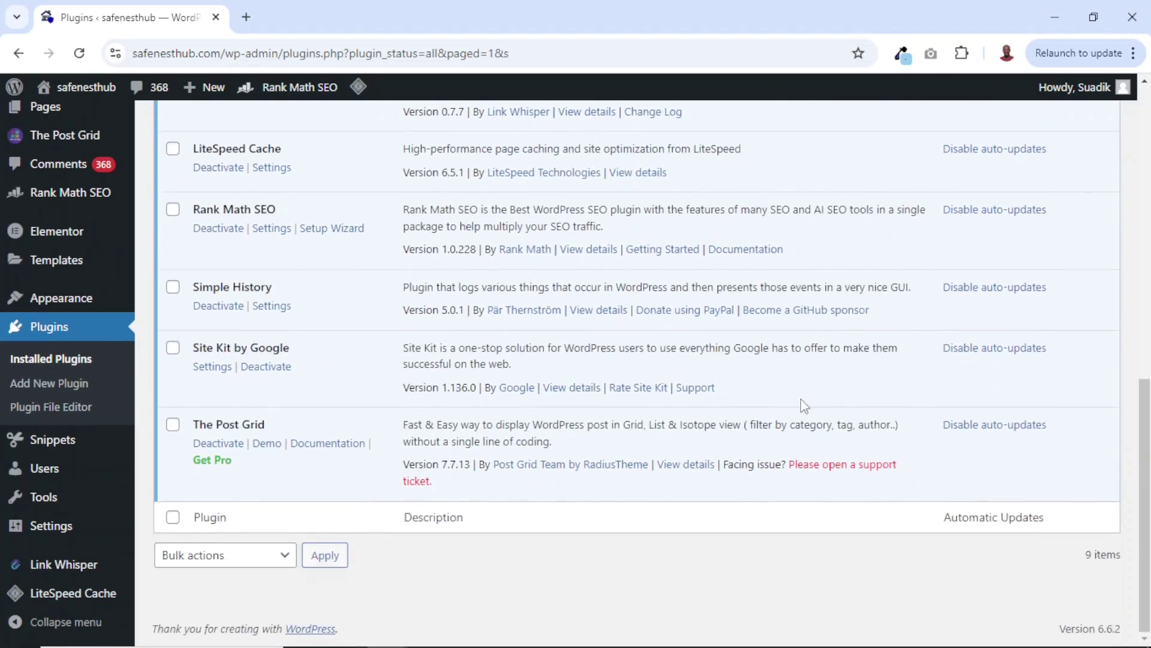
scroll(804, 406, "up", 5)
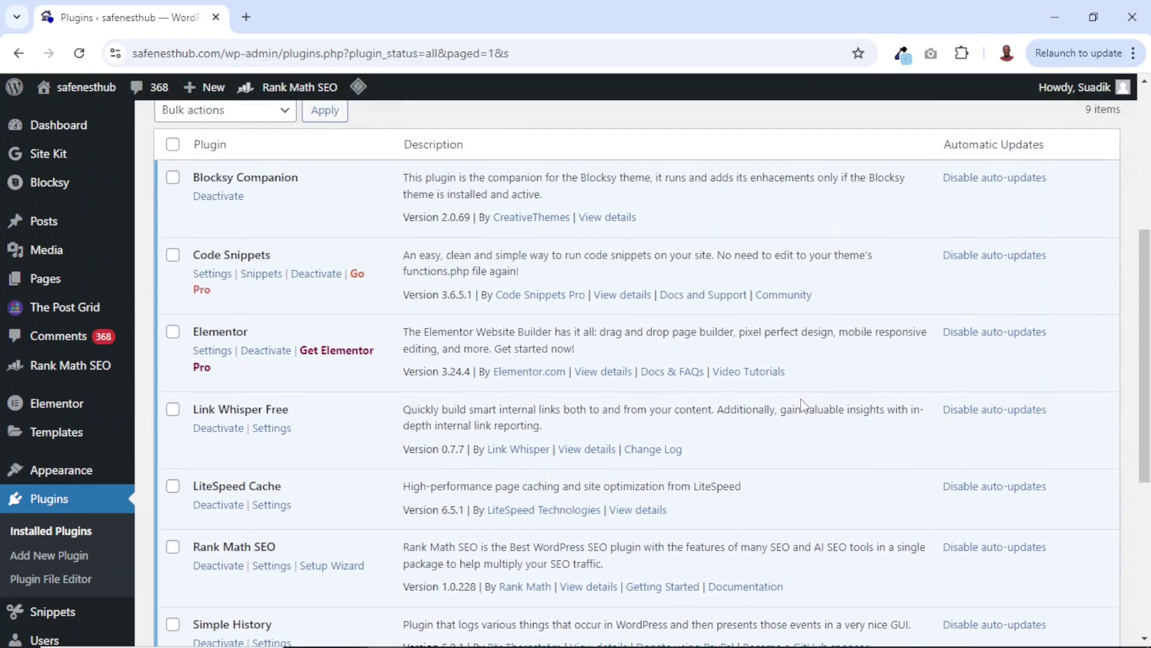
scroll(802, 403, "up", 4)
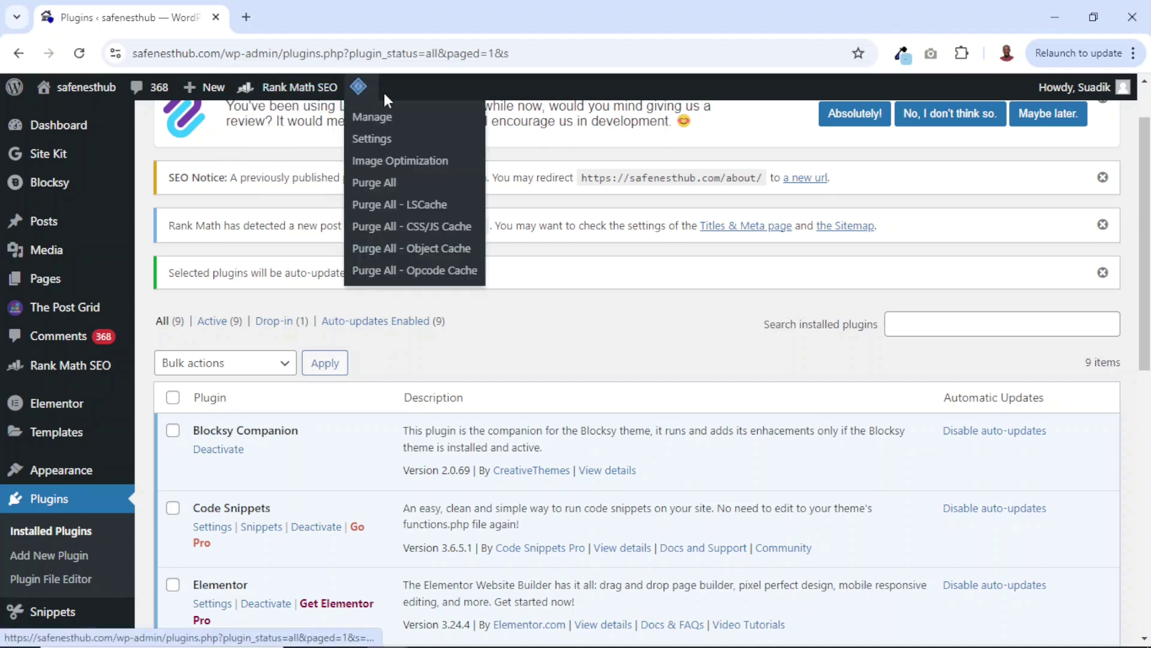
- Purge all caches from the LiteSpeed admin-bar menu, then return to the Dashboard
mouse_move(379, 96)
left_click(376, 182)
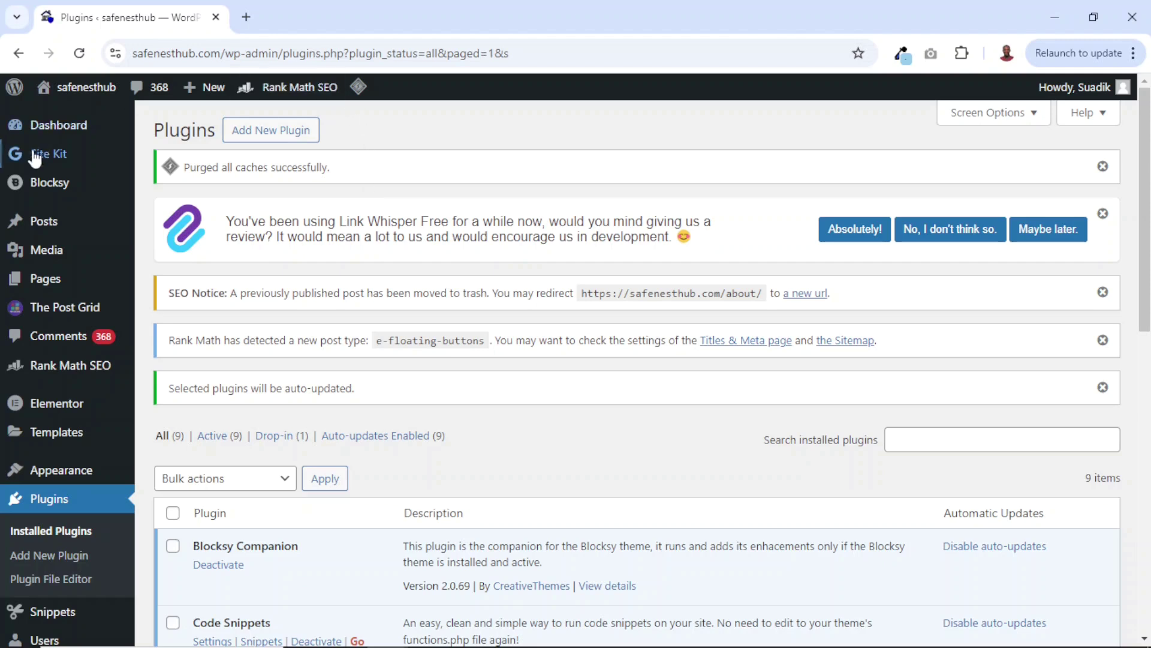
left_click(73, 134)
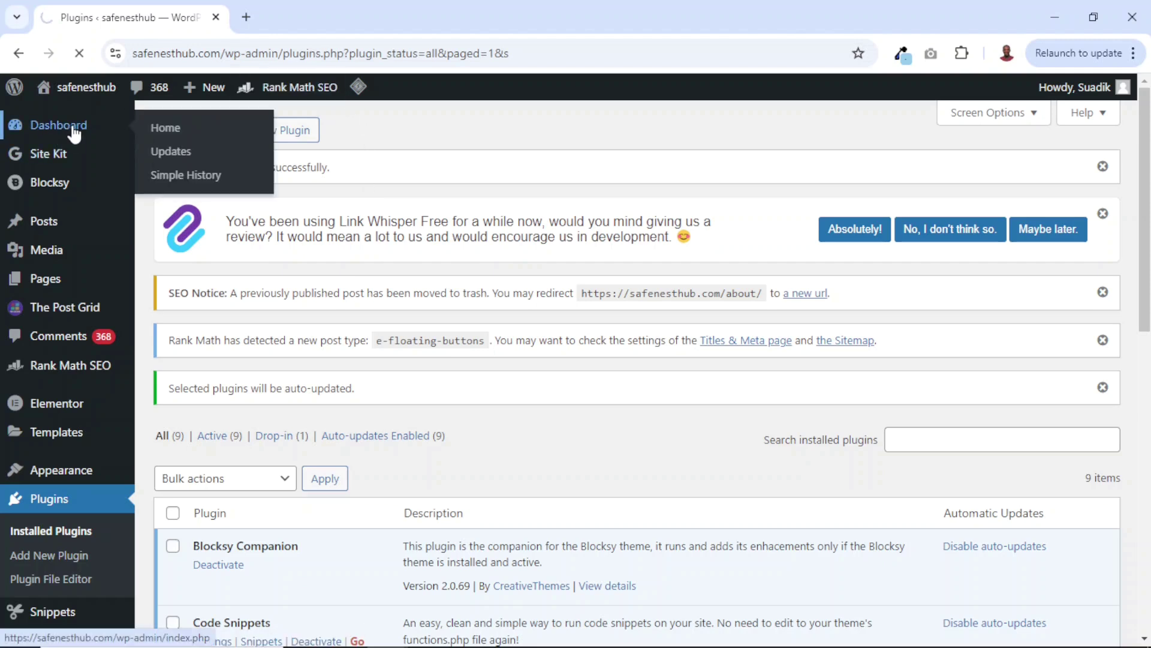